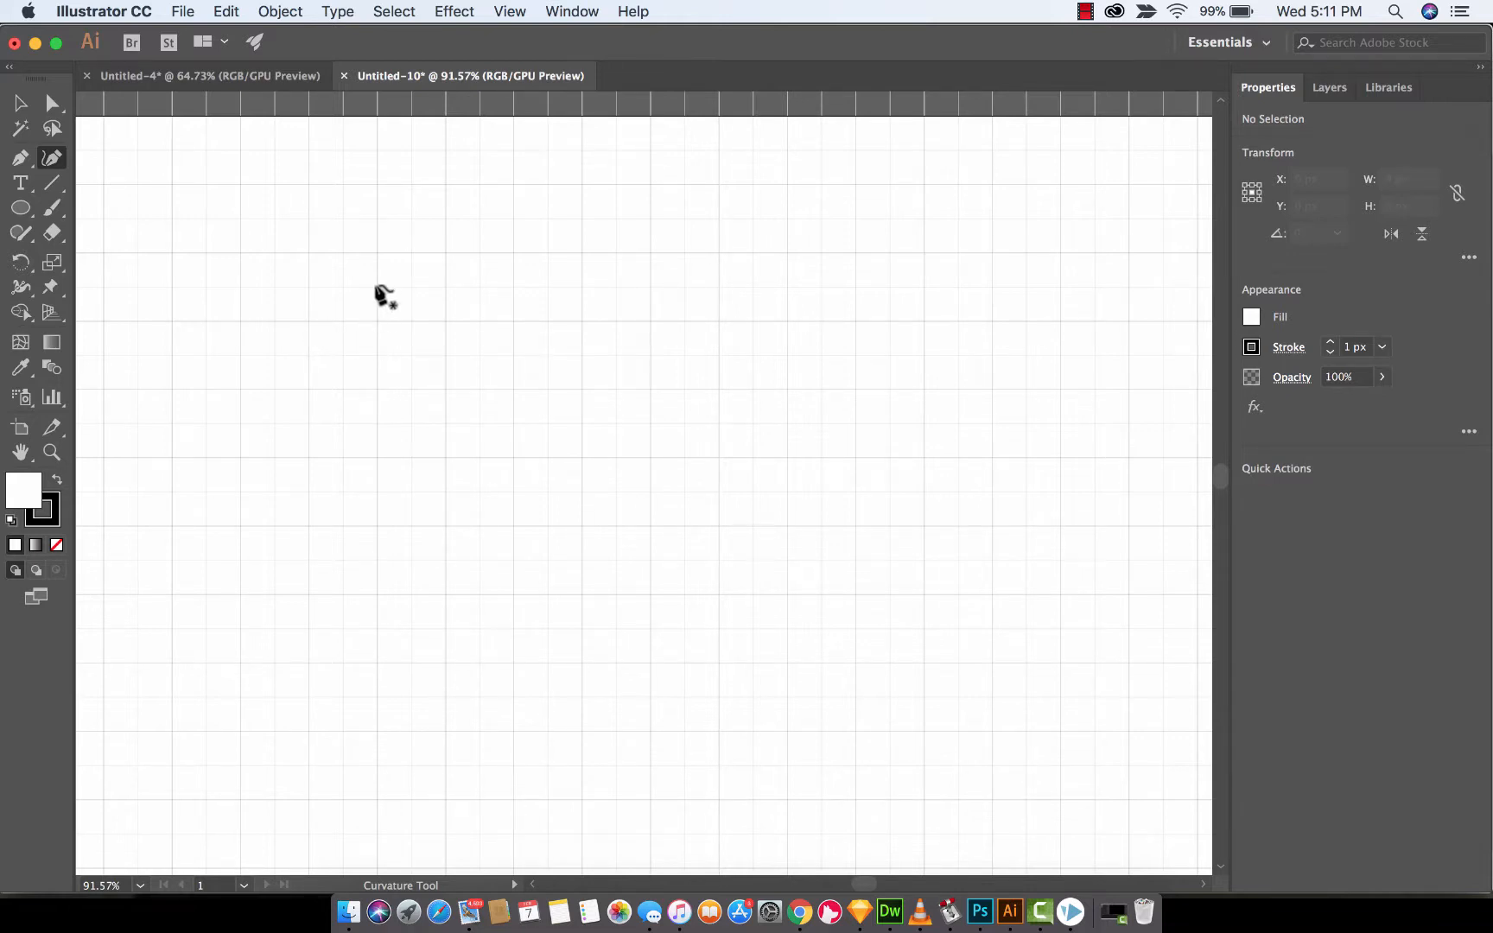
Step: Create a new landscape document from the recent 1920 x 1080 px preset and show the grid
{"action": "left_click", "coordinate": [194, 8]}
{"action": "left_click", "coordinate": [199, 35]}
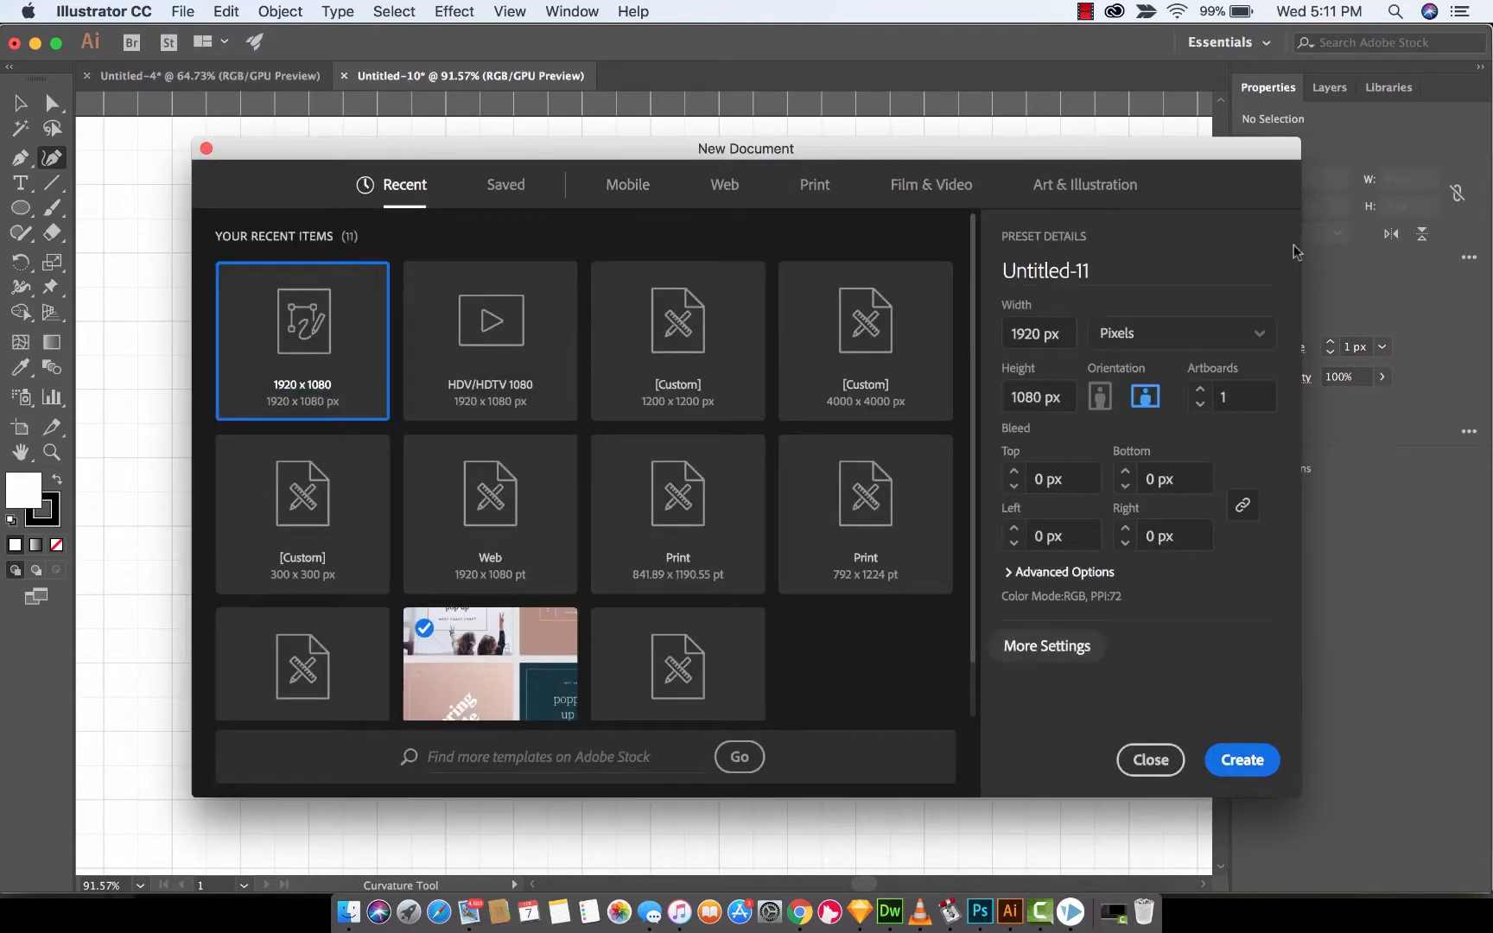
{"action": "left_click", "coordinate": [931, 184]}
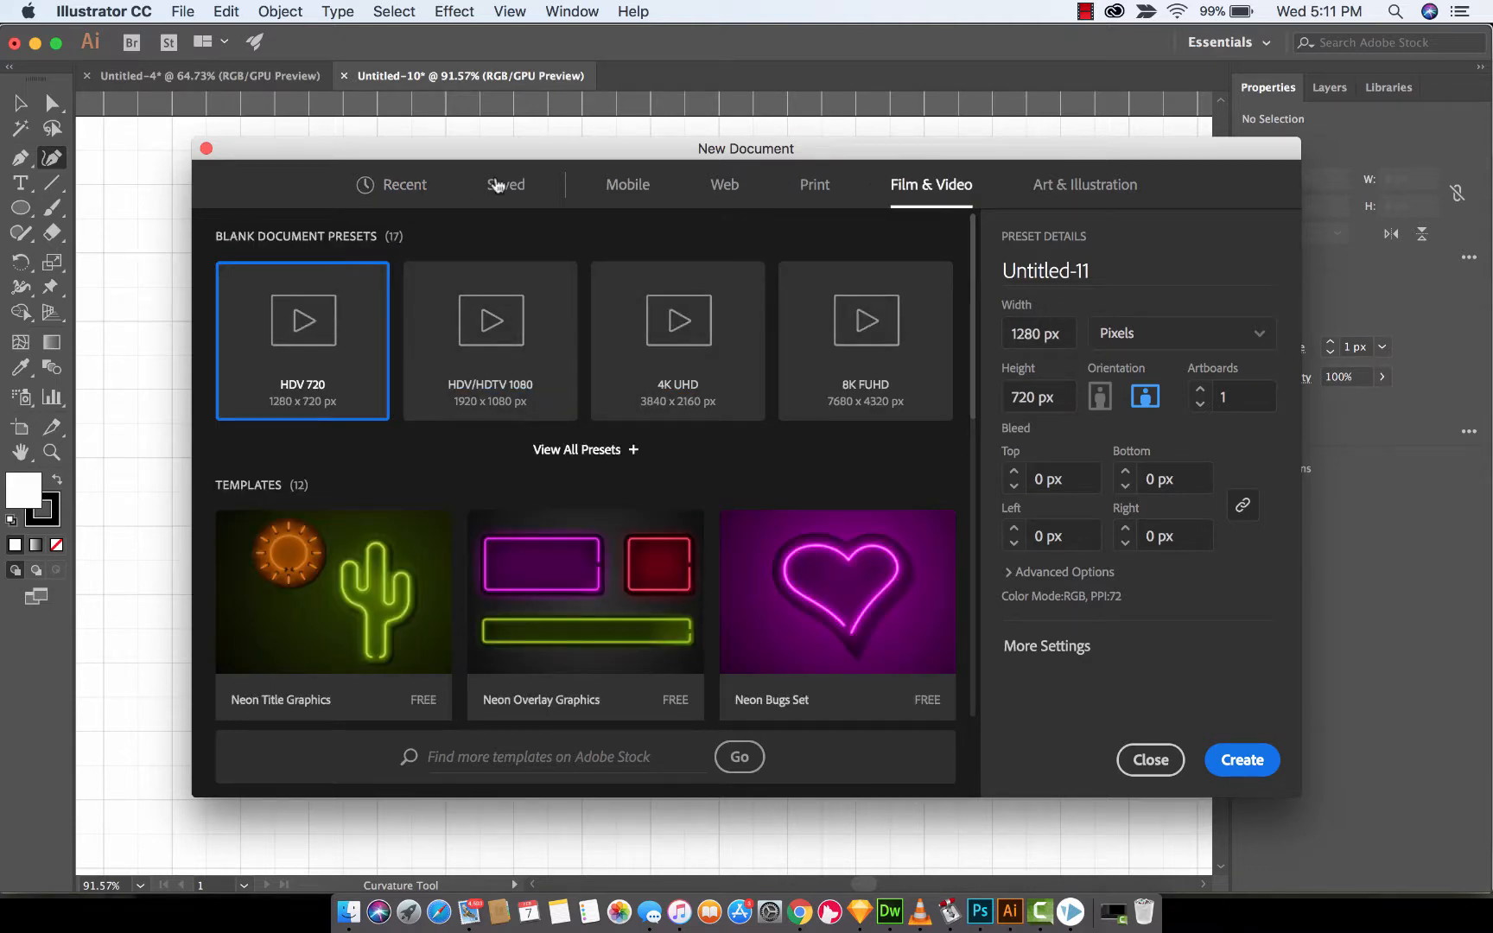
{"action": "left_click", "coordinate": [400, 184]}
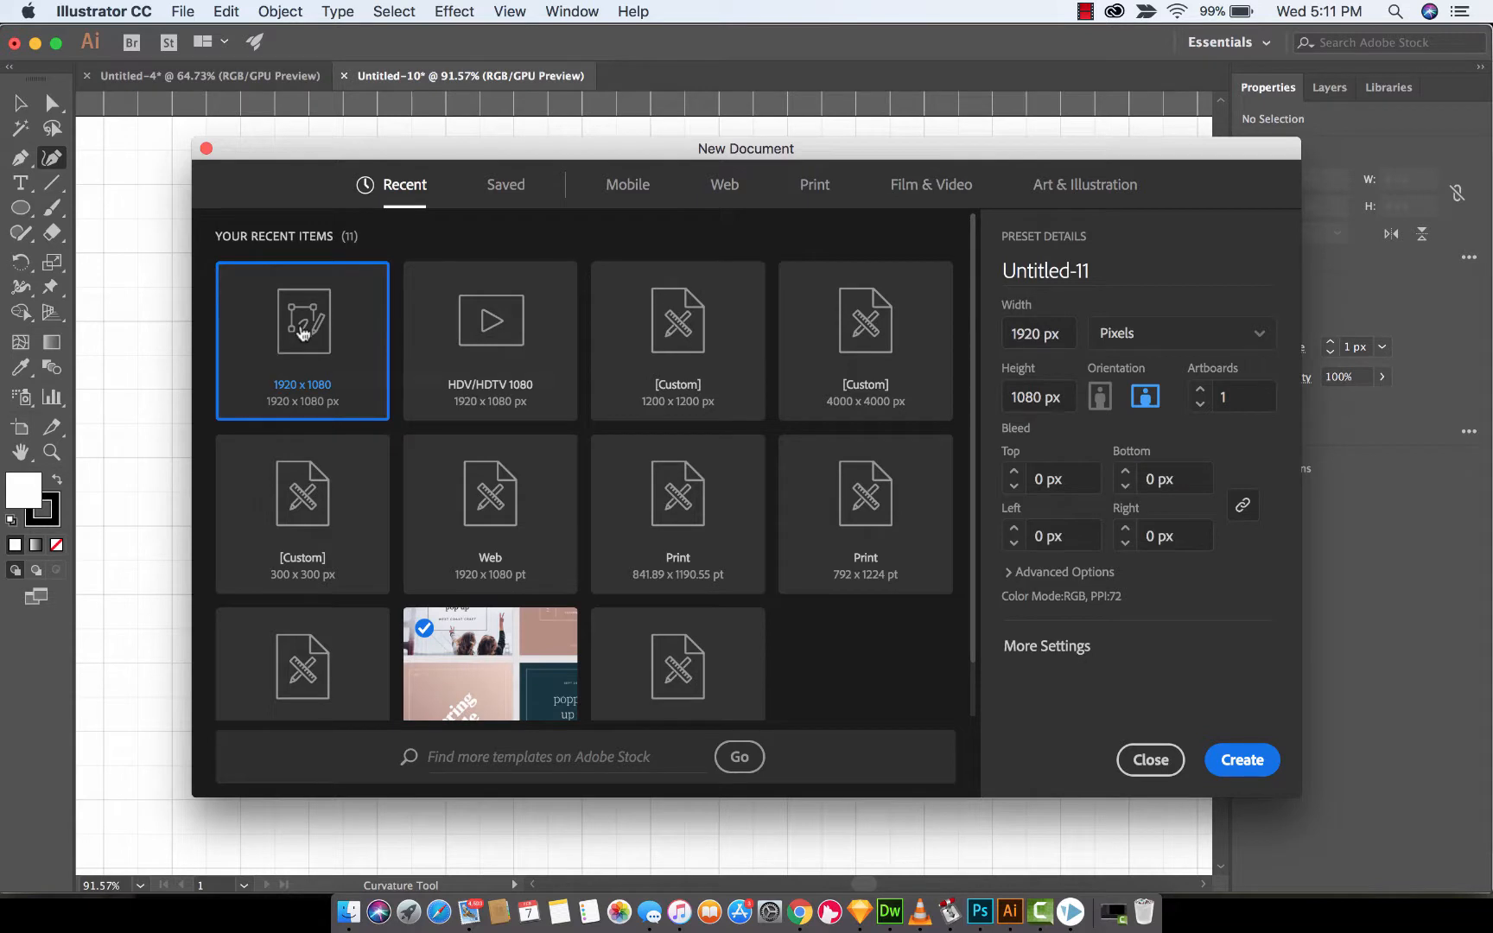
{"action": "left_click", "coordinate": [1241, 761]}
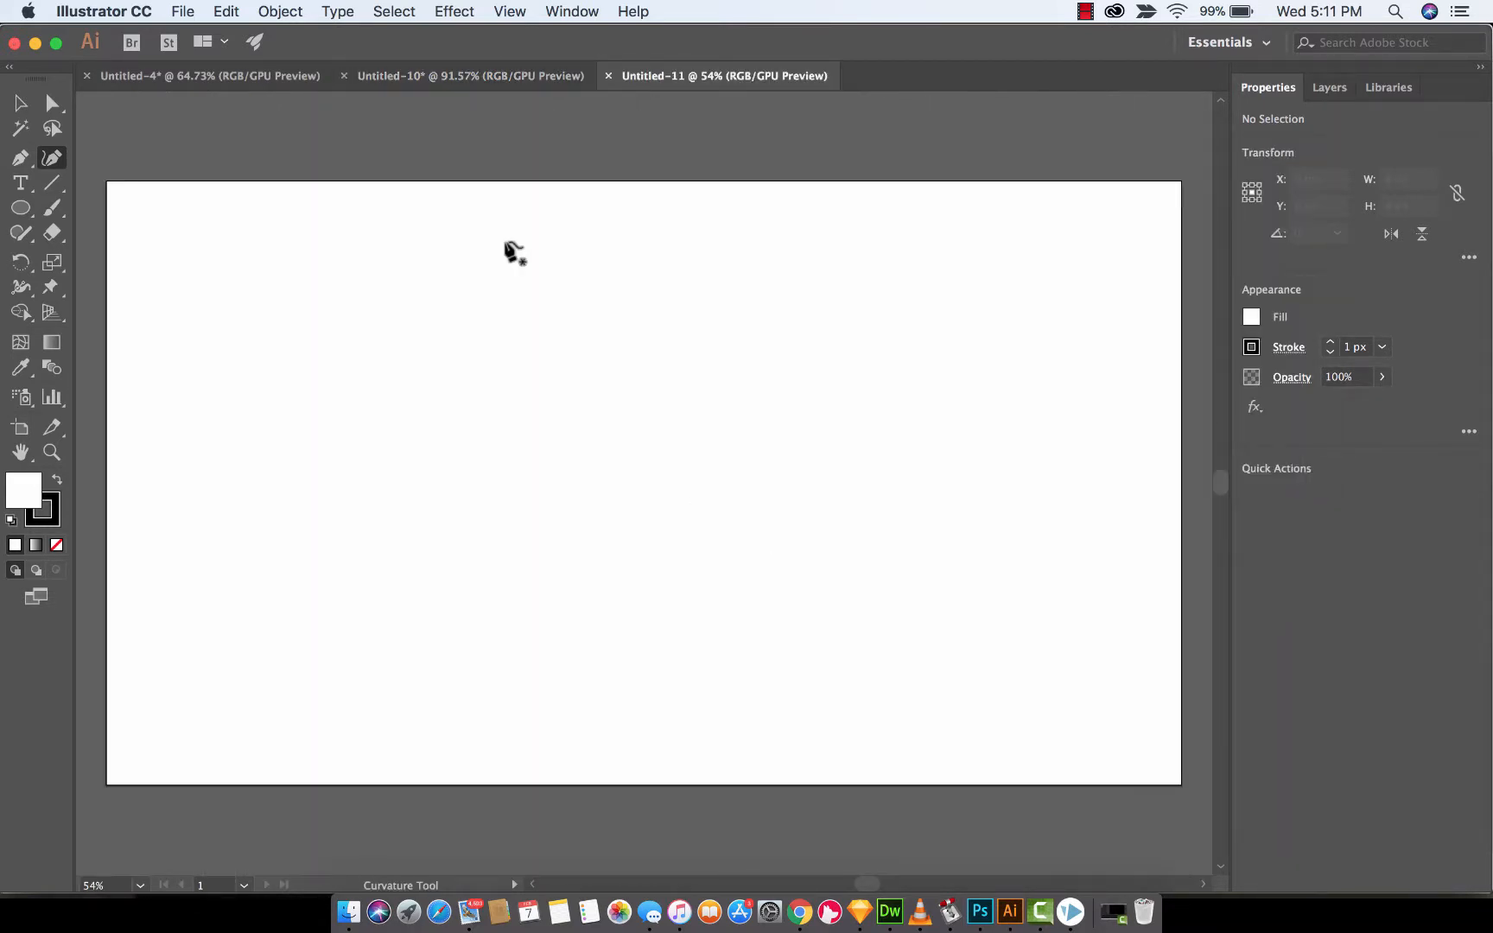
{"action": "left_click", "coordinate": [512, 12]}
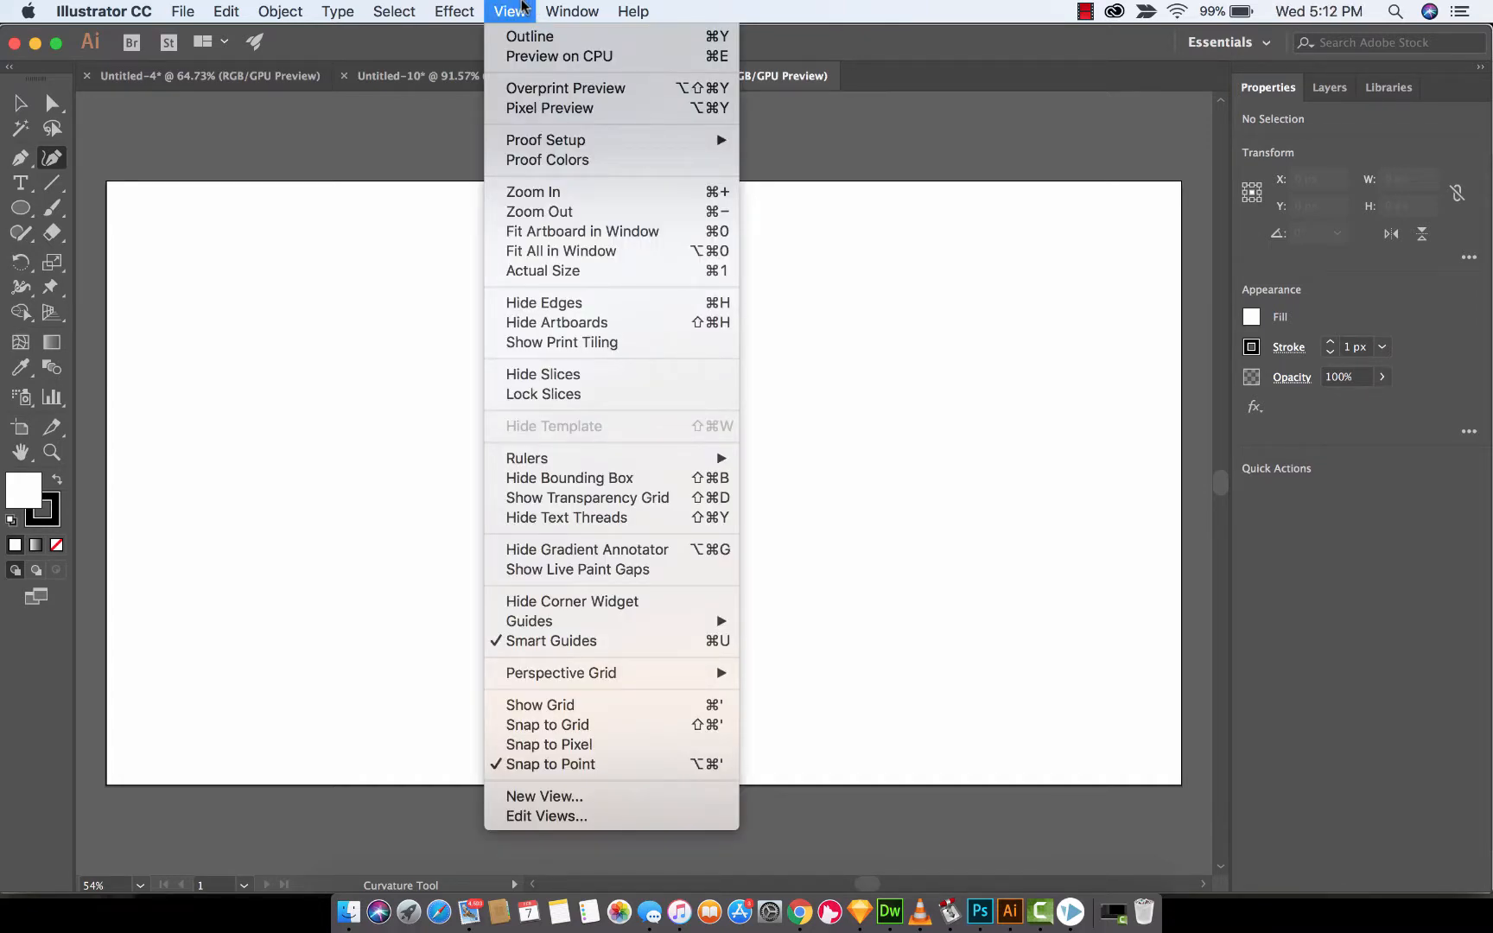
{"action": "left_click", "coordinate": [611, 708]}
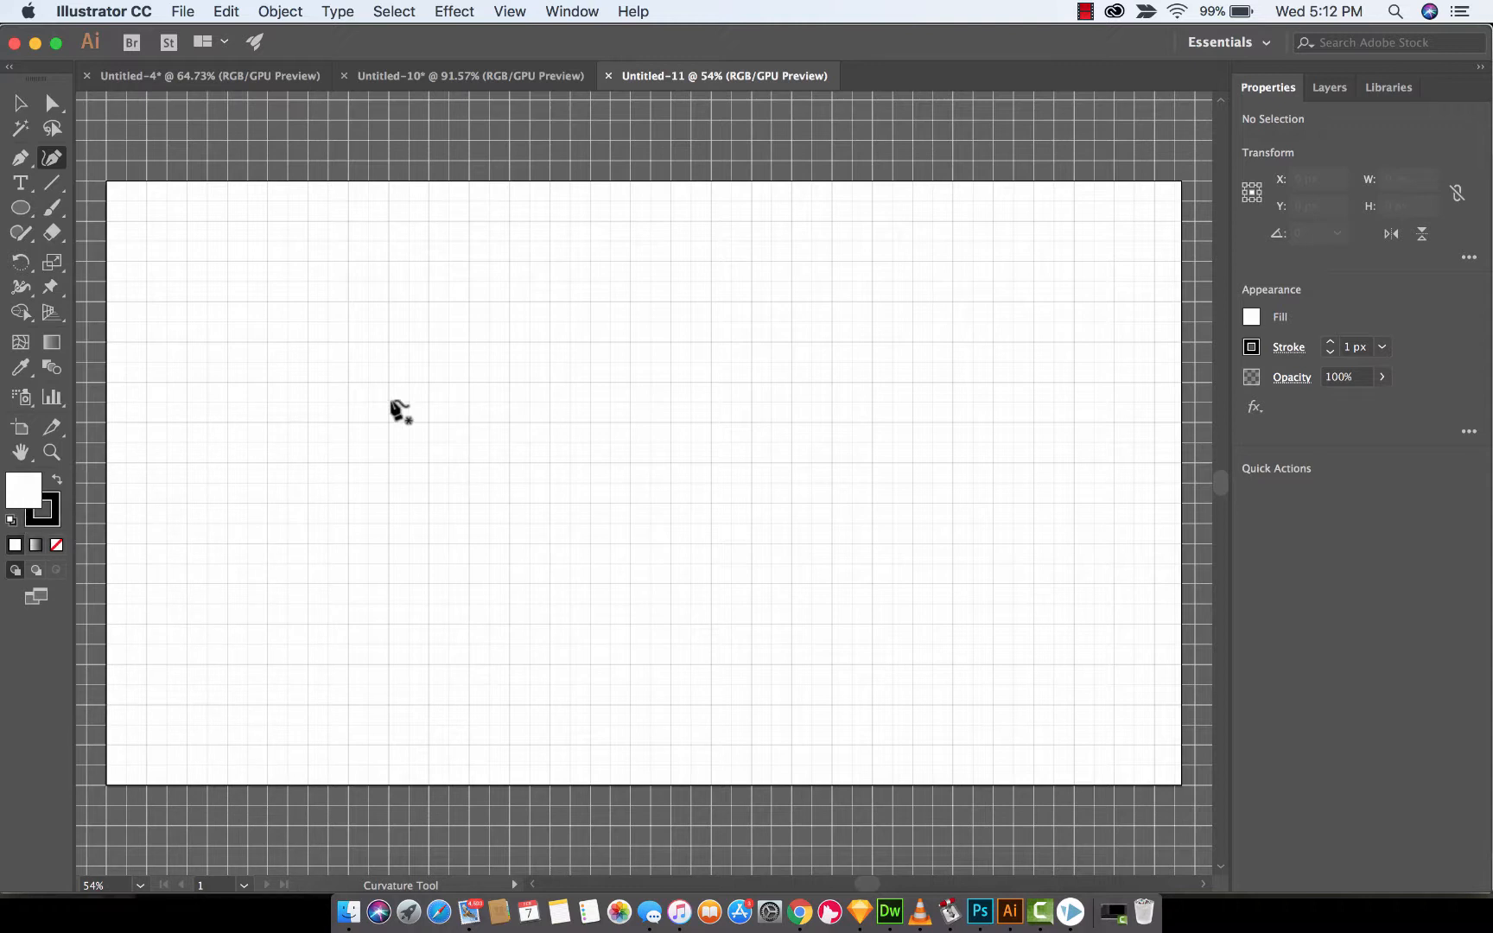
Step: Set the fill color to a fully saturated bright red in the Color Picker
{"action": "double_click", "coordinate": [24, 493]}
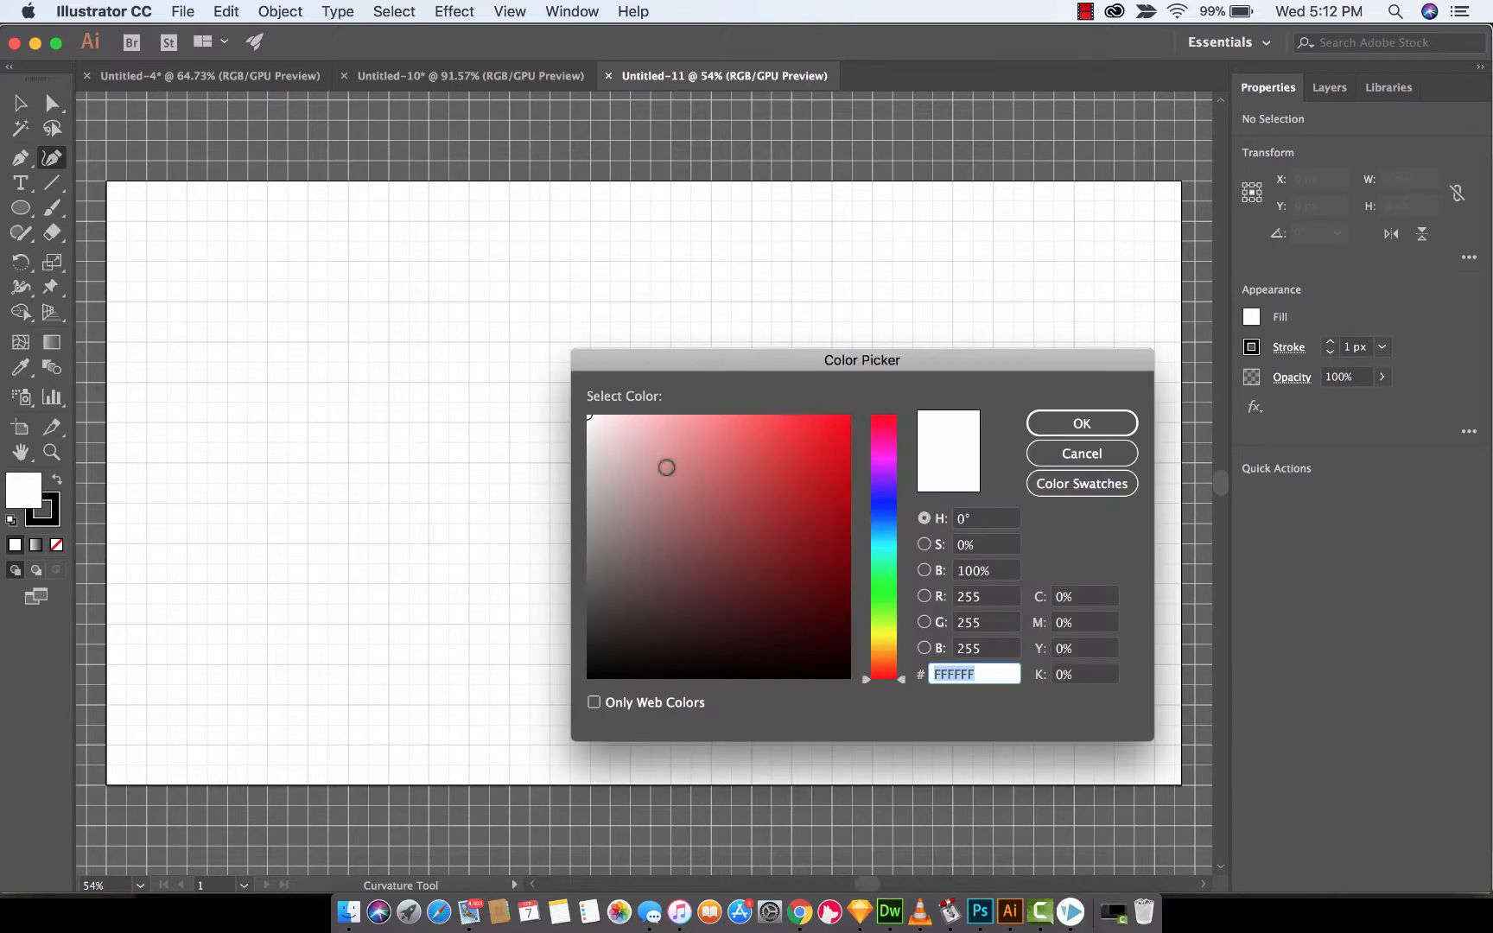
{"action": "left_click_drag", "start_coordinate": [771, 469], "coordinate": [588, 415]}
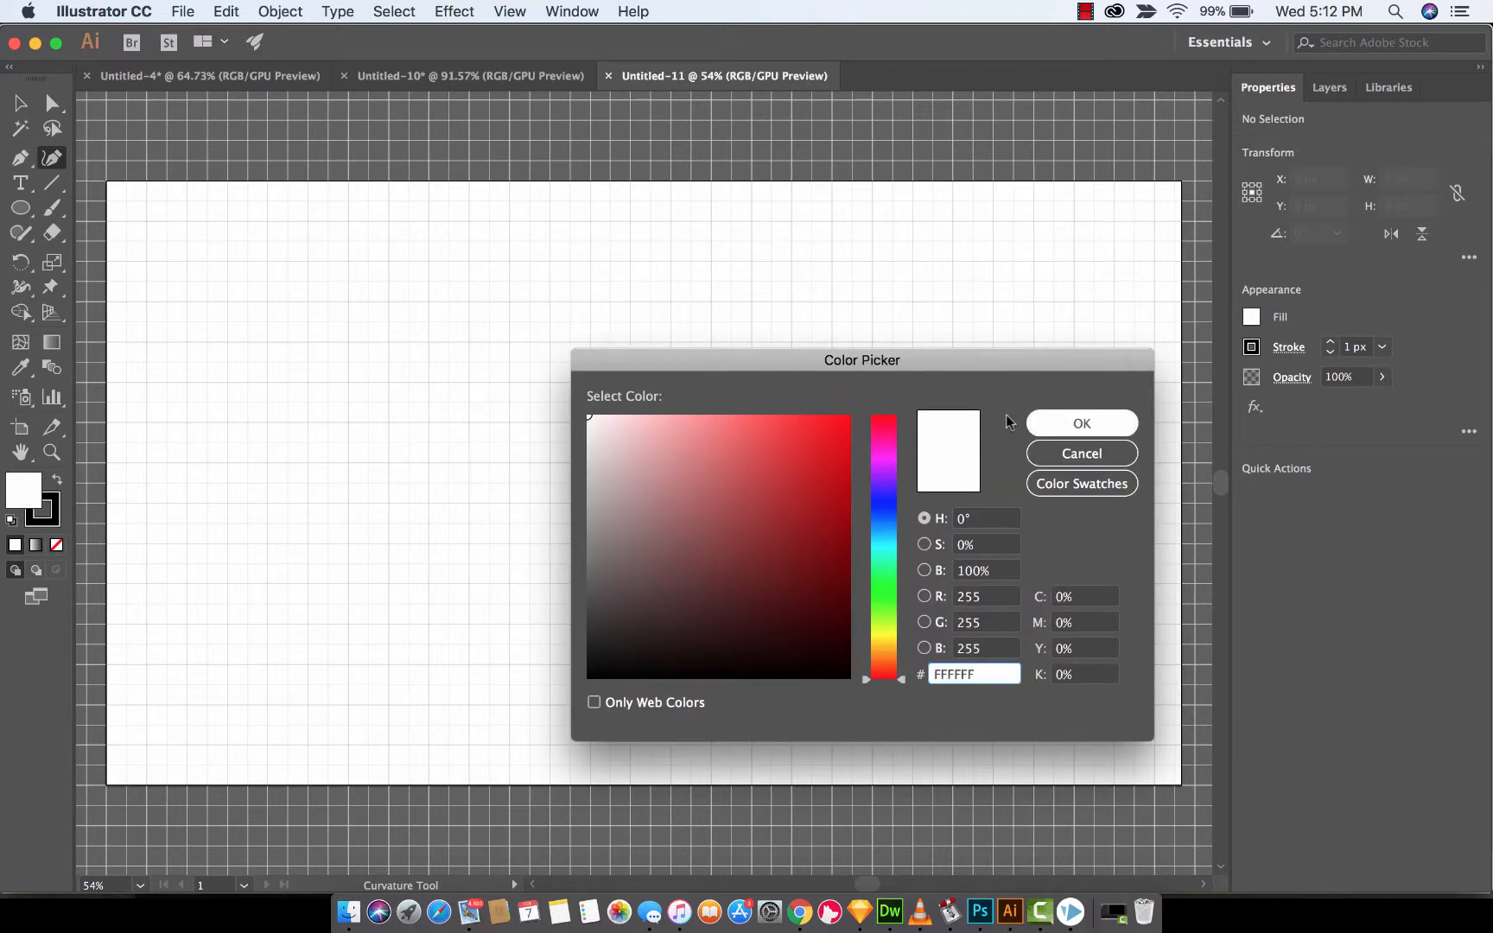
{"action": "left_click_drag", "start_coordinate": [829, 423], "coordinate": [859, 414]}
{"action": "left_click", "coordinate": [1082, 423]}
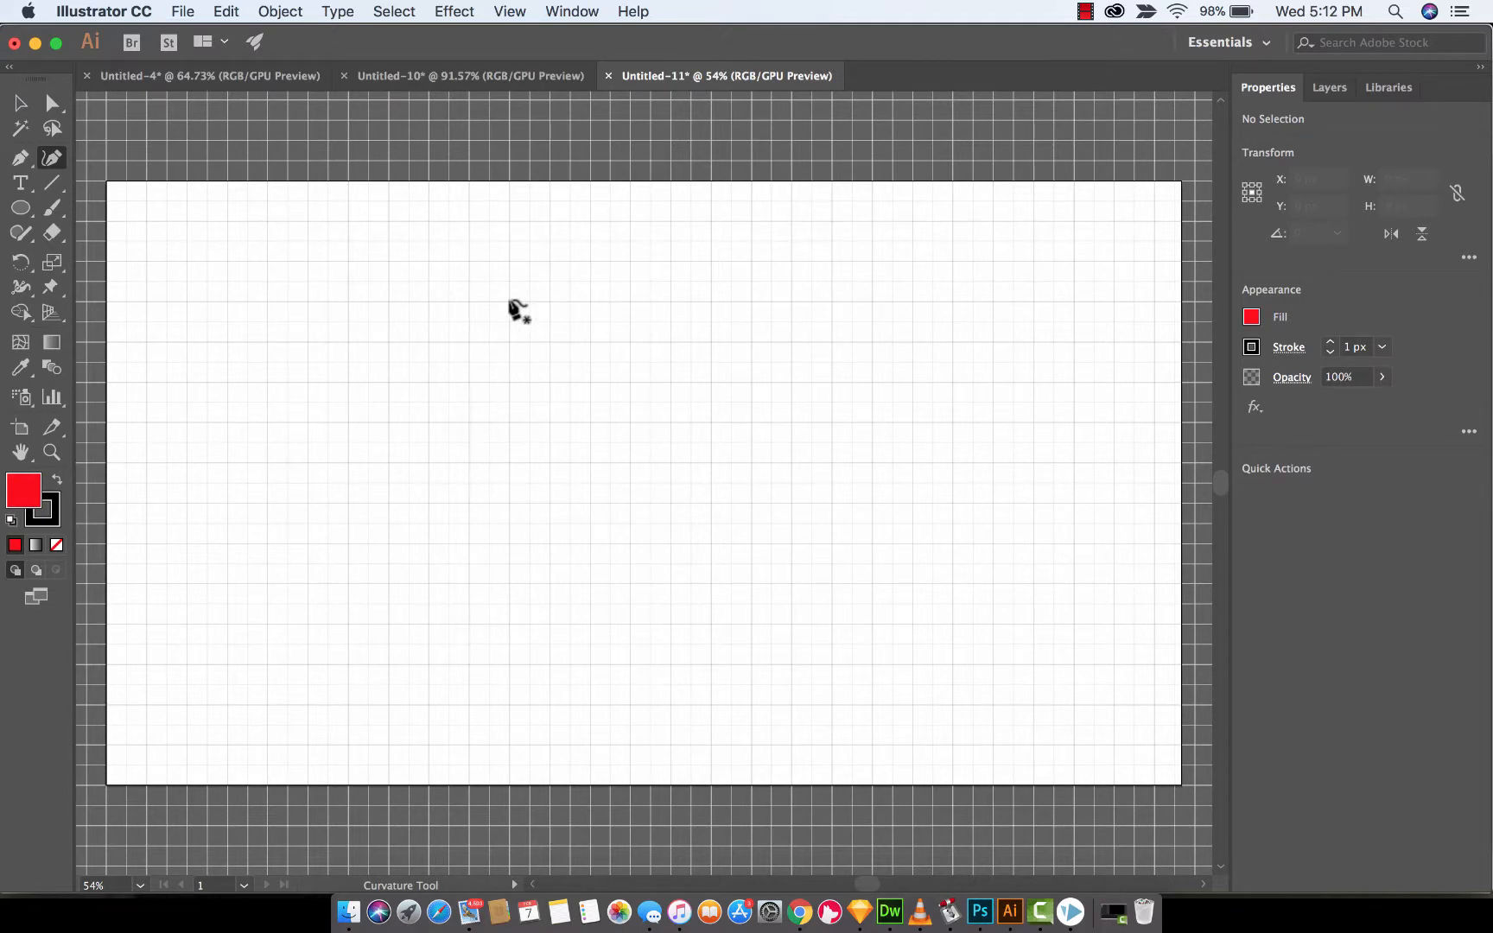
Step: Draw a closed four-point circle about 142 x 145 px on the grid with the Curvature tool
{"action": "scroll", "coordinate": [510, 302], "scroll_direction": "up", "scroll_amount": 5}
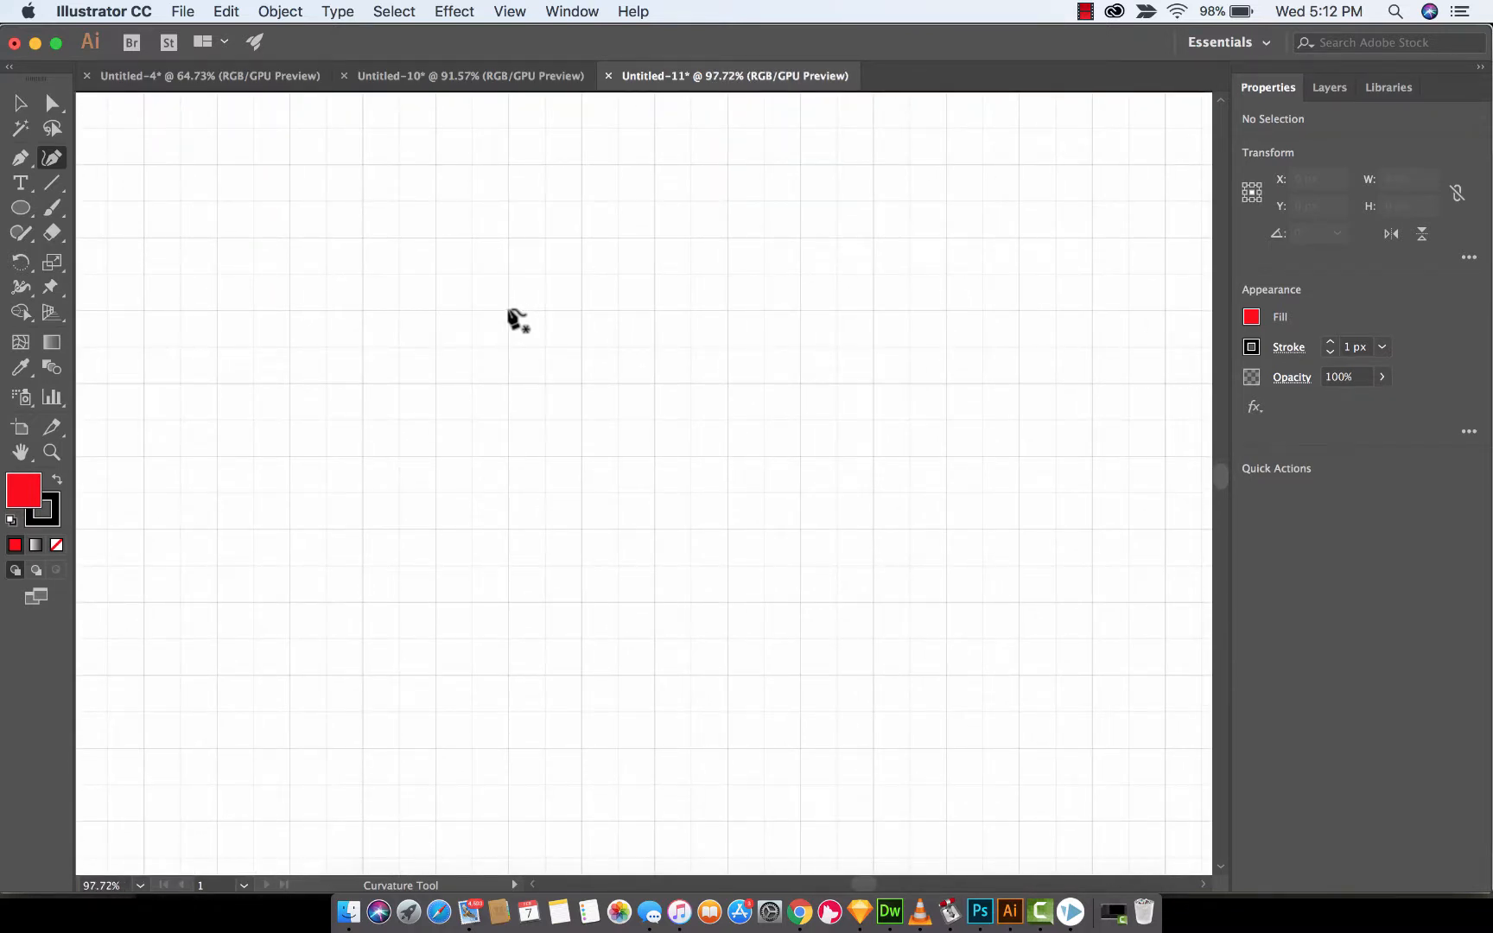
{"action": "left_click", "coordinate": [507, 308]}
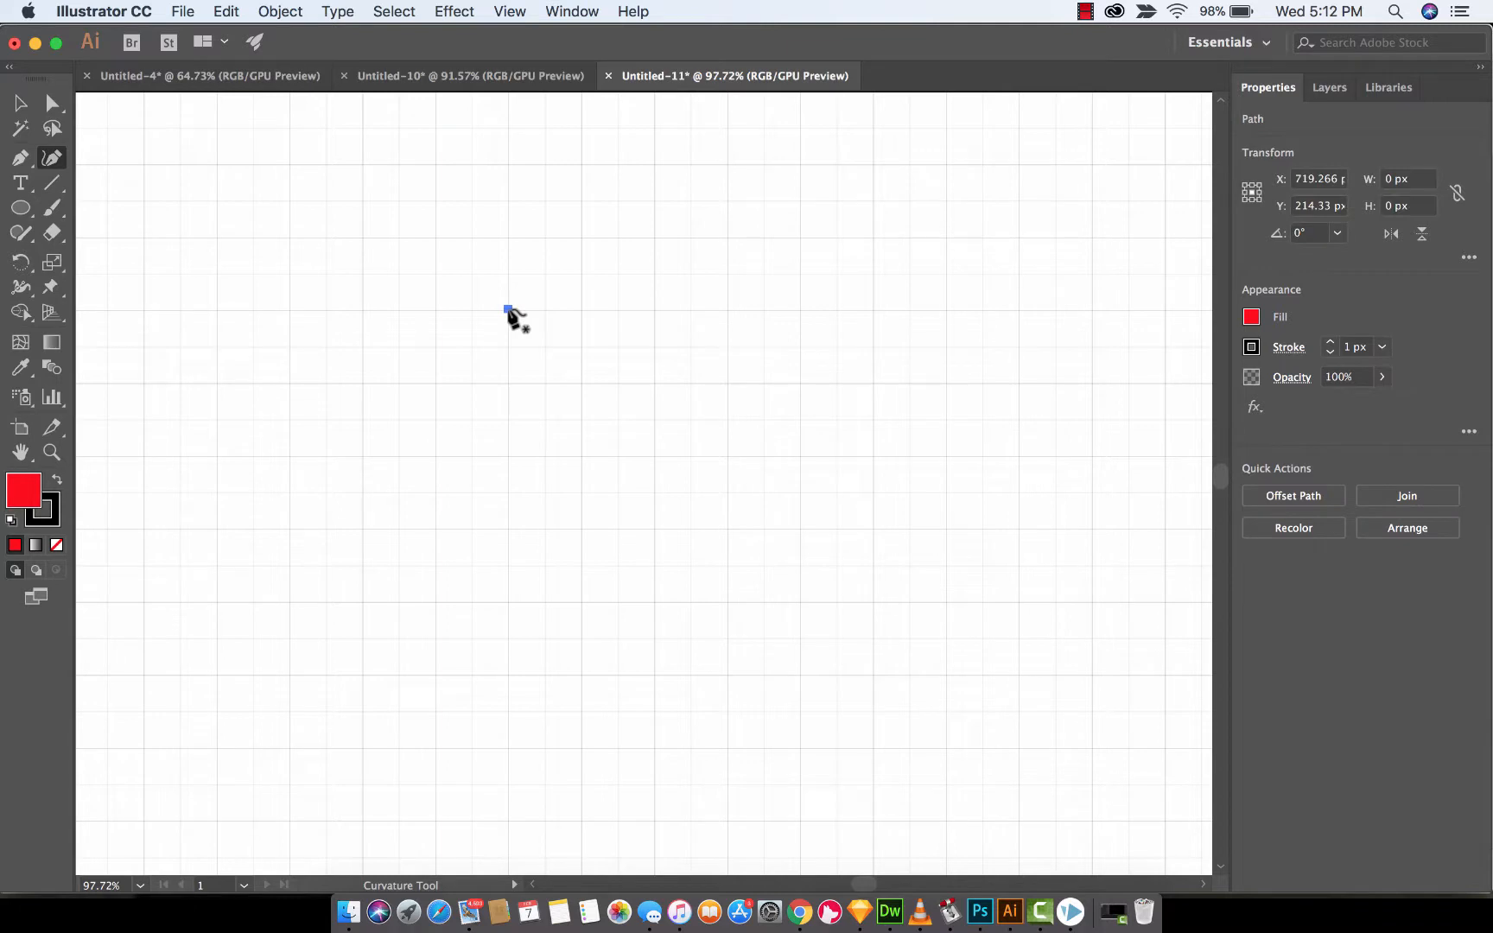
{"action": "left_click", "coordinate": [578, 381]}
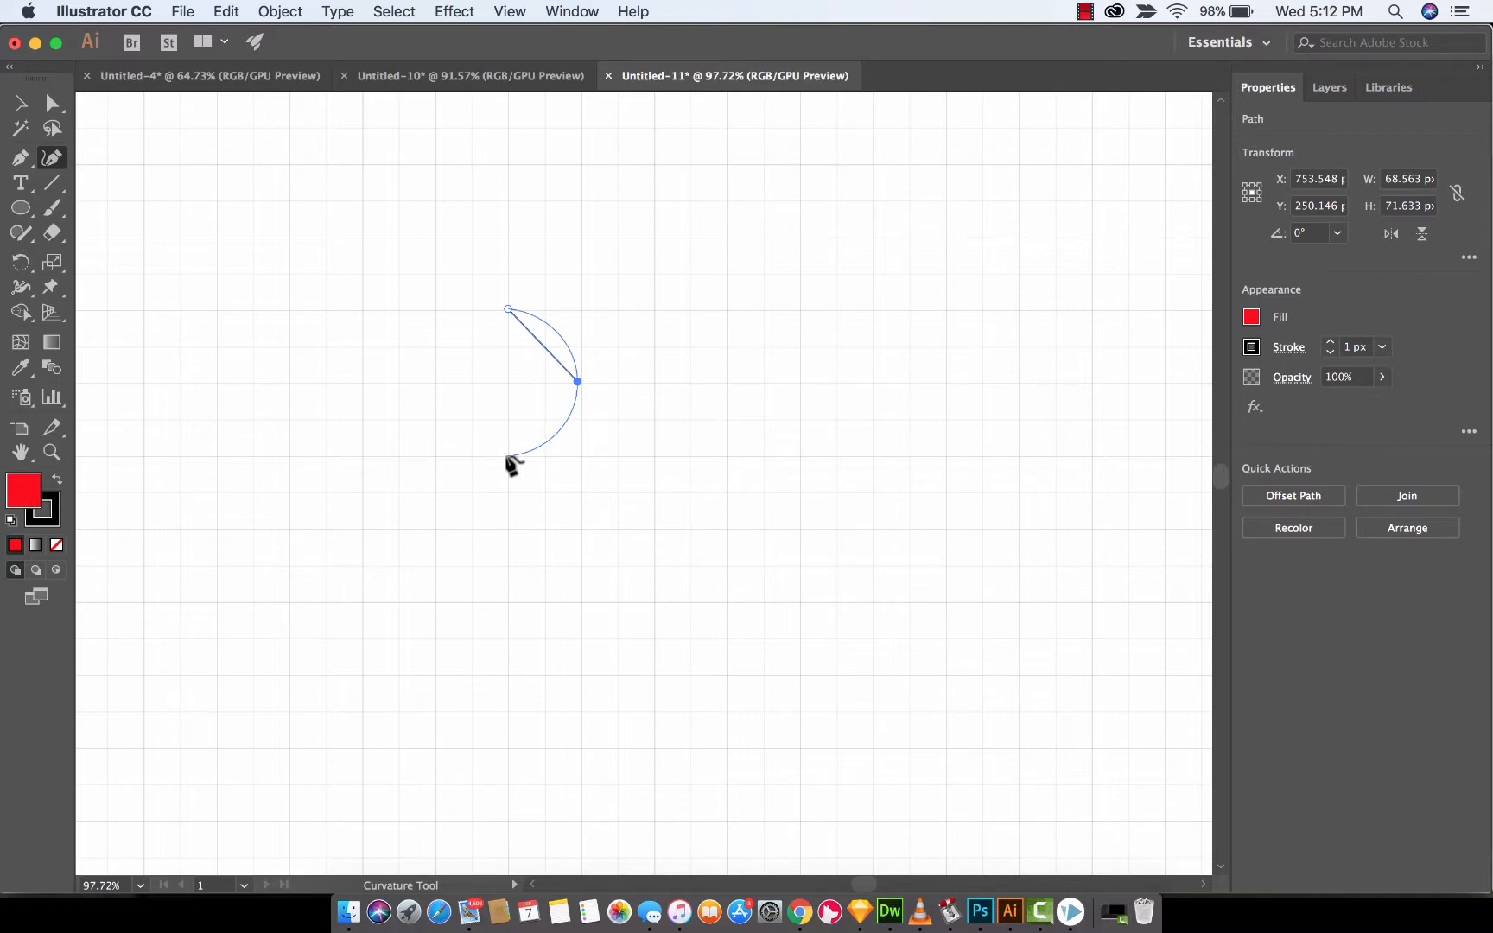
{"action": "left_click", "coordinate": [508, 457]}
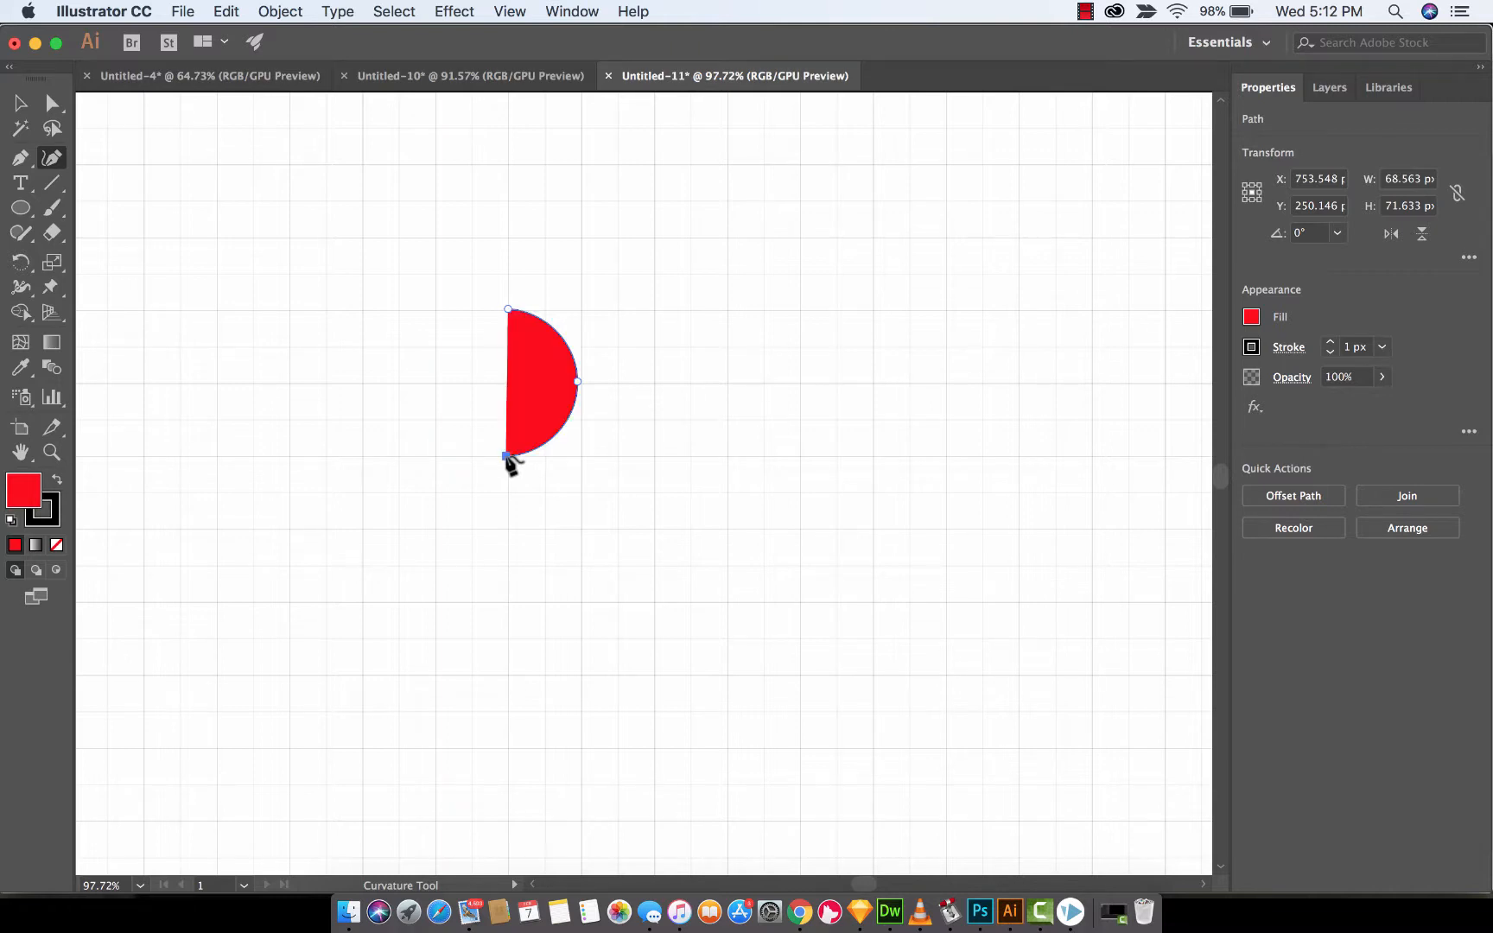
{"action": "left_click", "coordinate": [433, 381]}
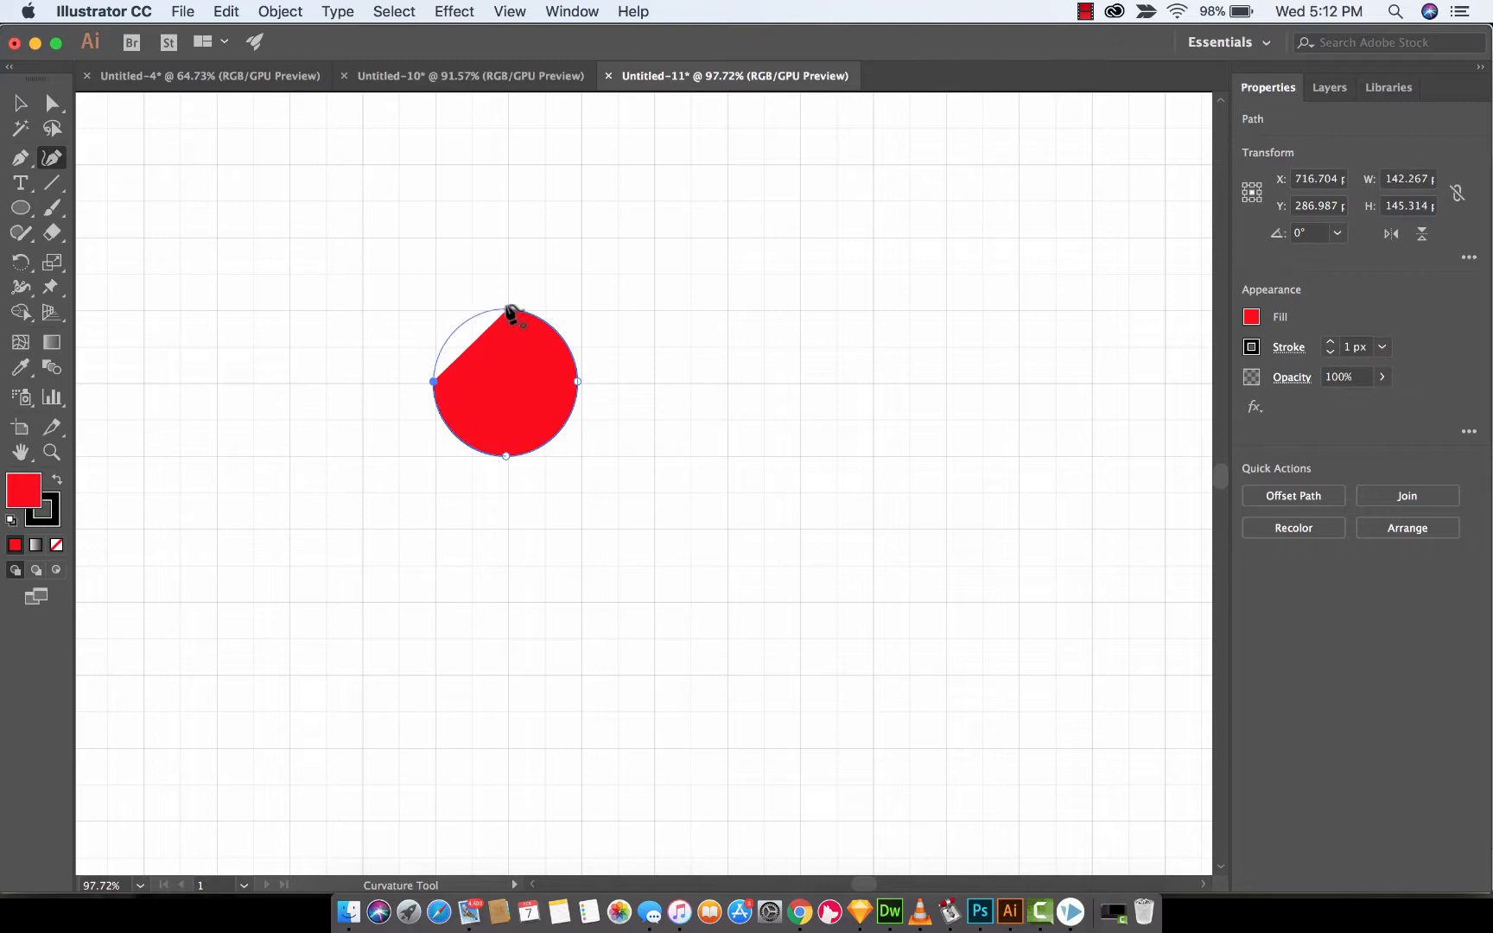
{"action": "left_click", "coordinate": [508, 310]}
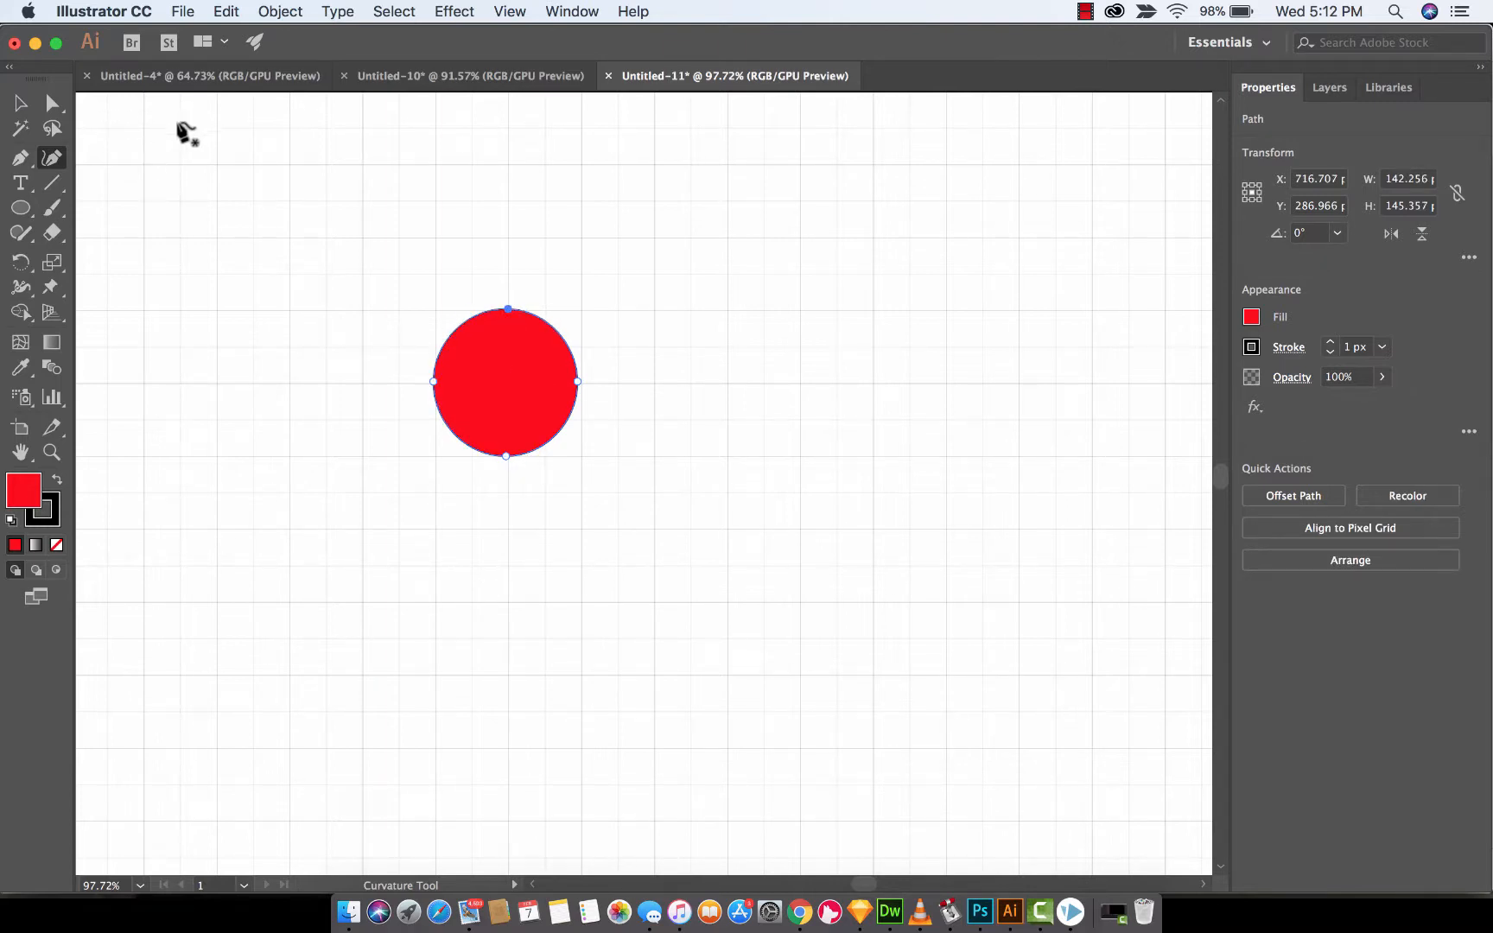
Step: Draw a second closed four-point circle about 143 x 147 px to the right of the first with the Curvature tool
{"action": "scroll", "coordinate": [700, 300], "scroll_direction": "right", "scroll_amount": 5}
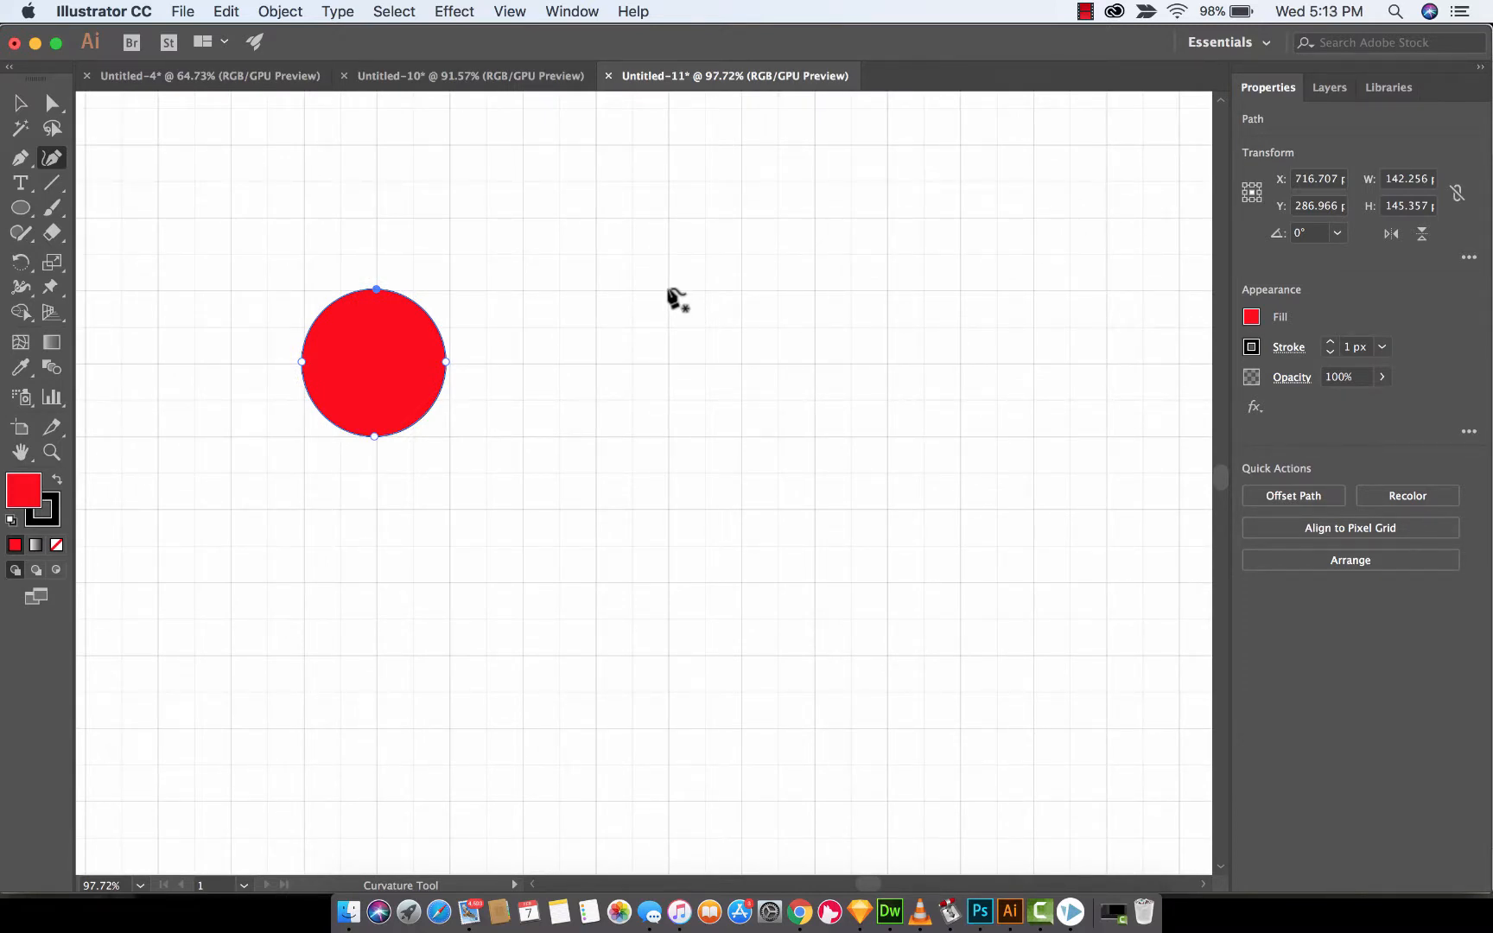
{"action": "left_click", "coordinate": [667, 288]}
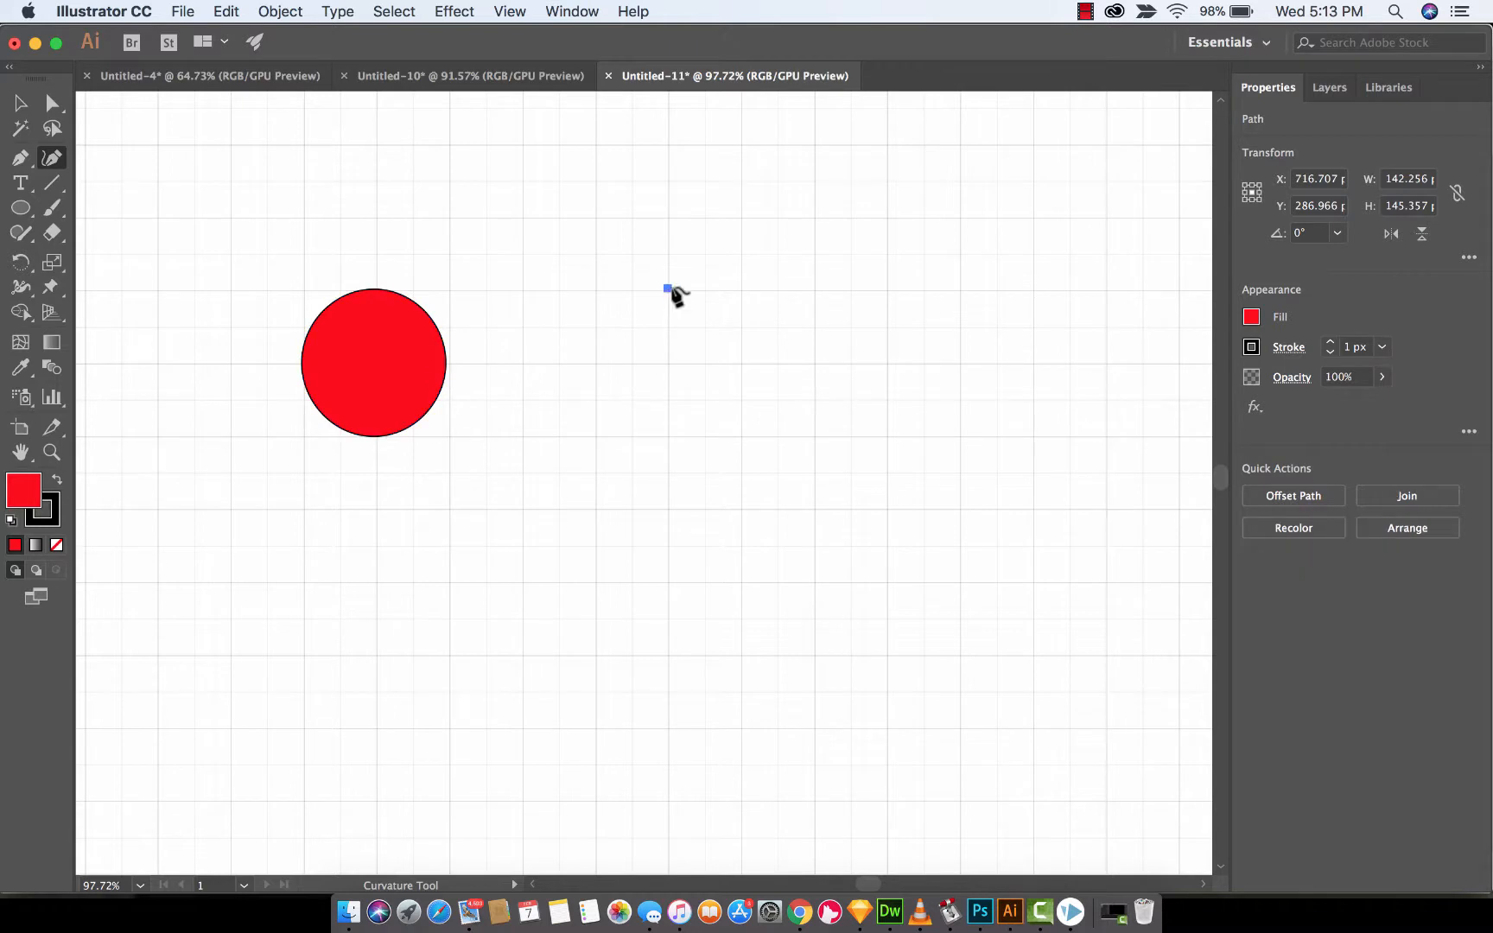
{"action": "left_click", "coordinate": [739, 359]}
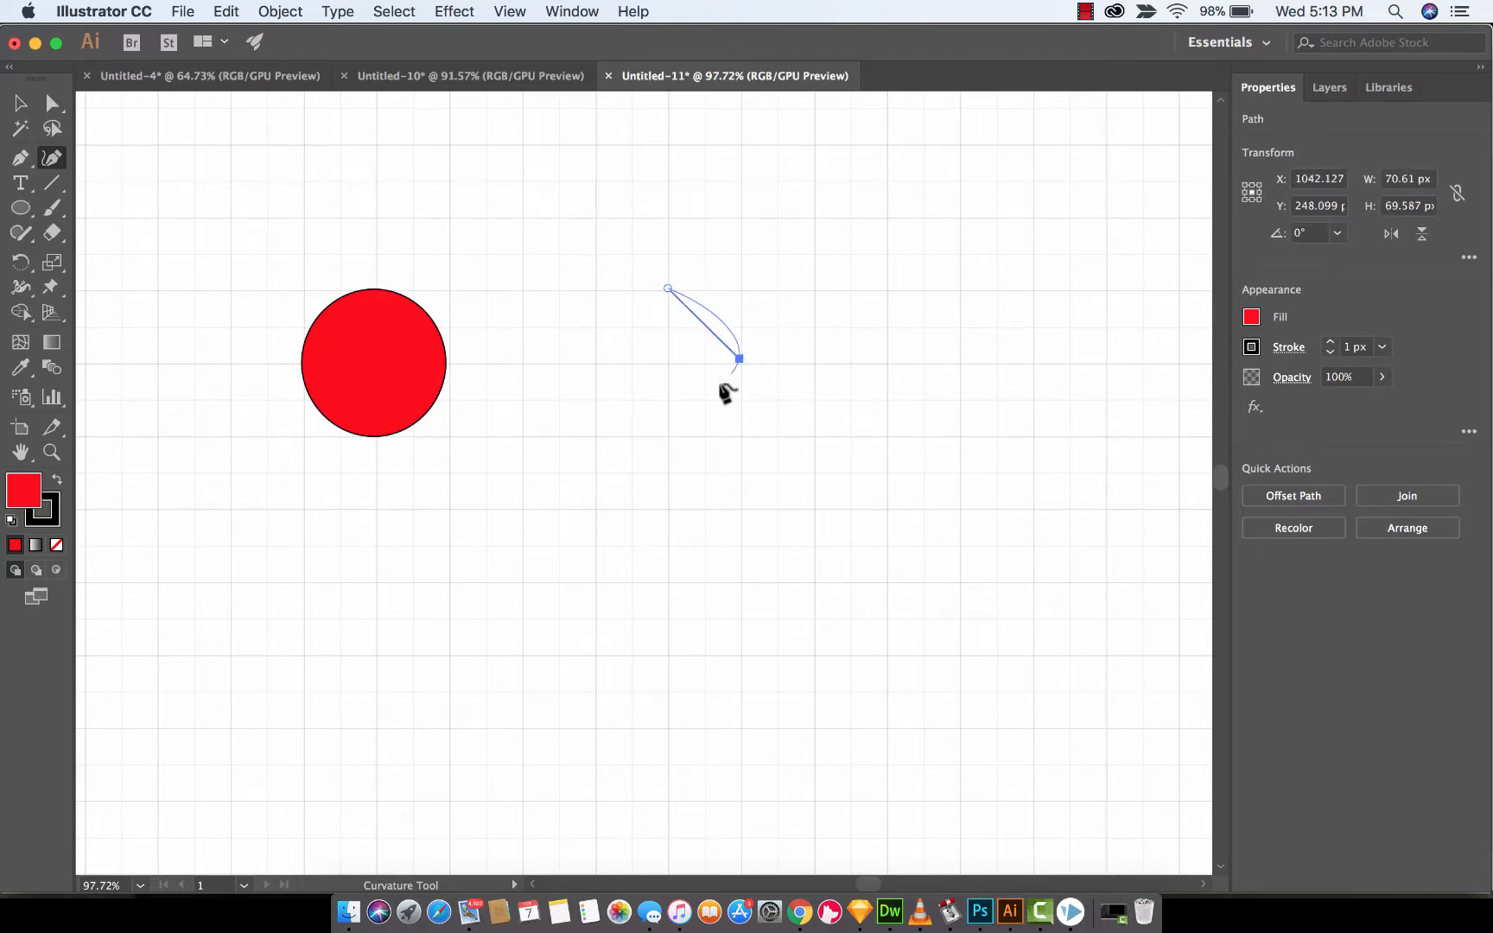
{"action": "left_click", "coordinate": [664, 438]}
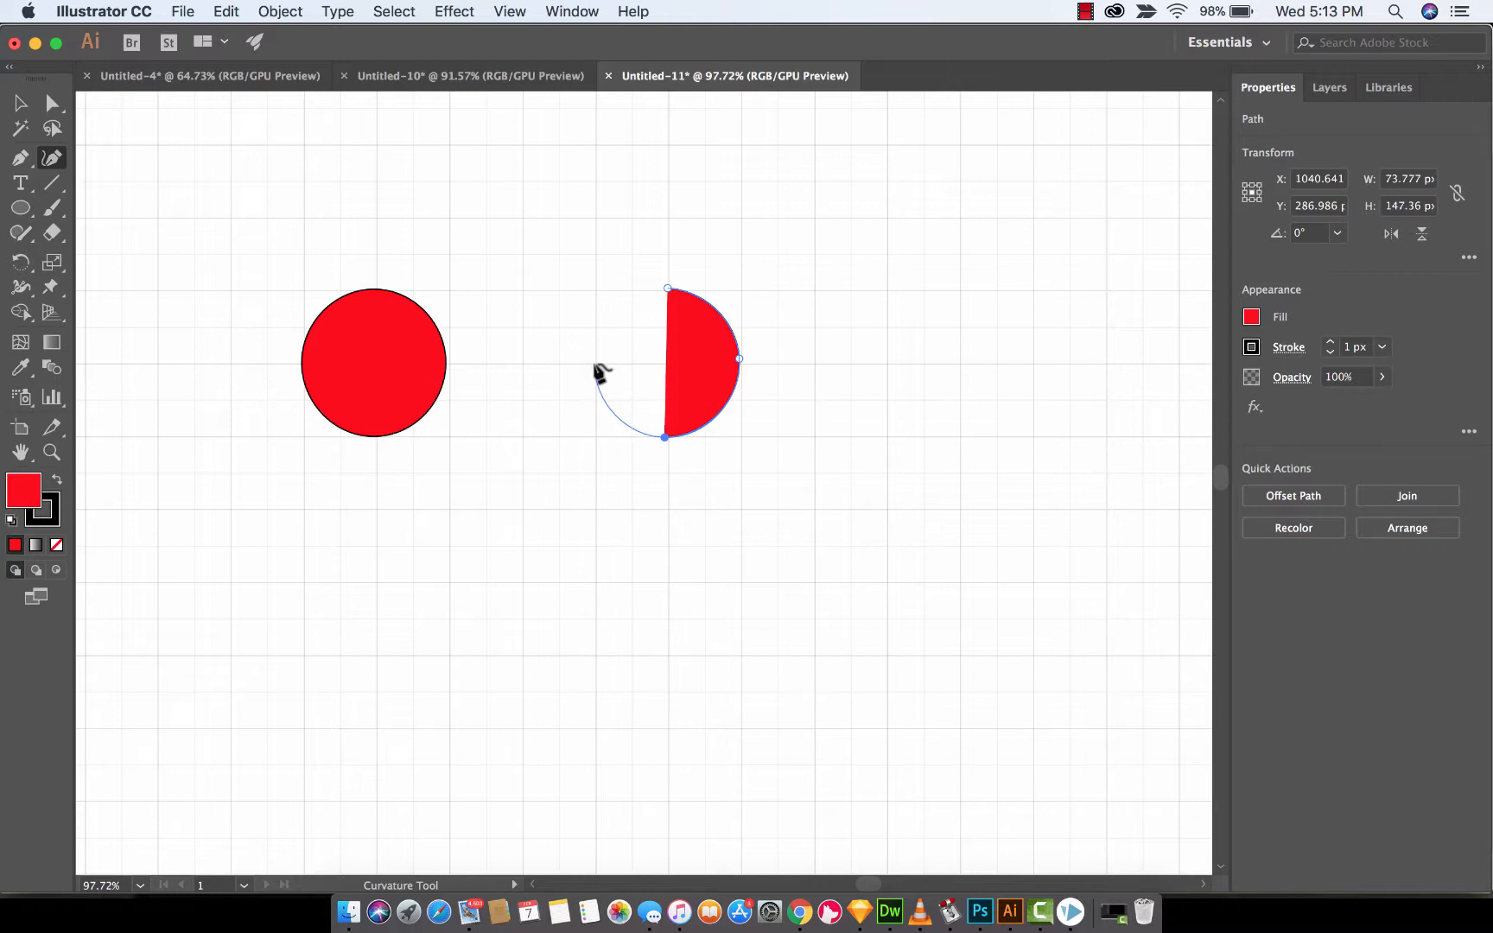
{"action": "left_click", "coordinate": [595, 364]}
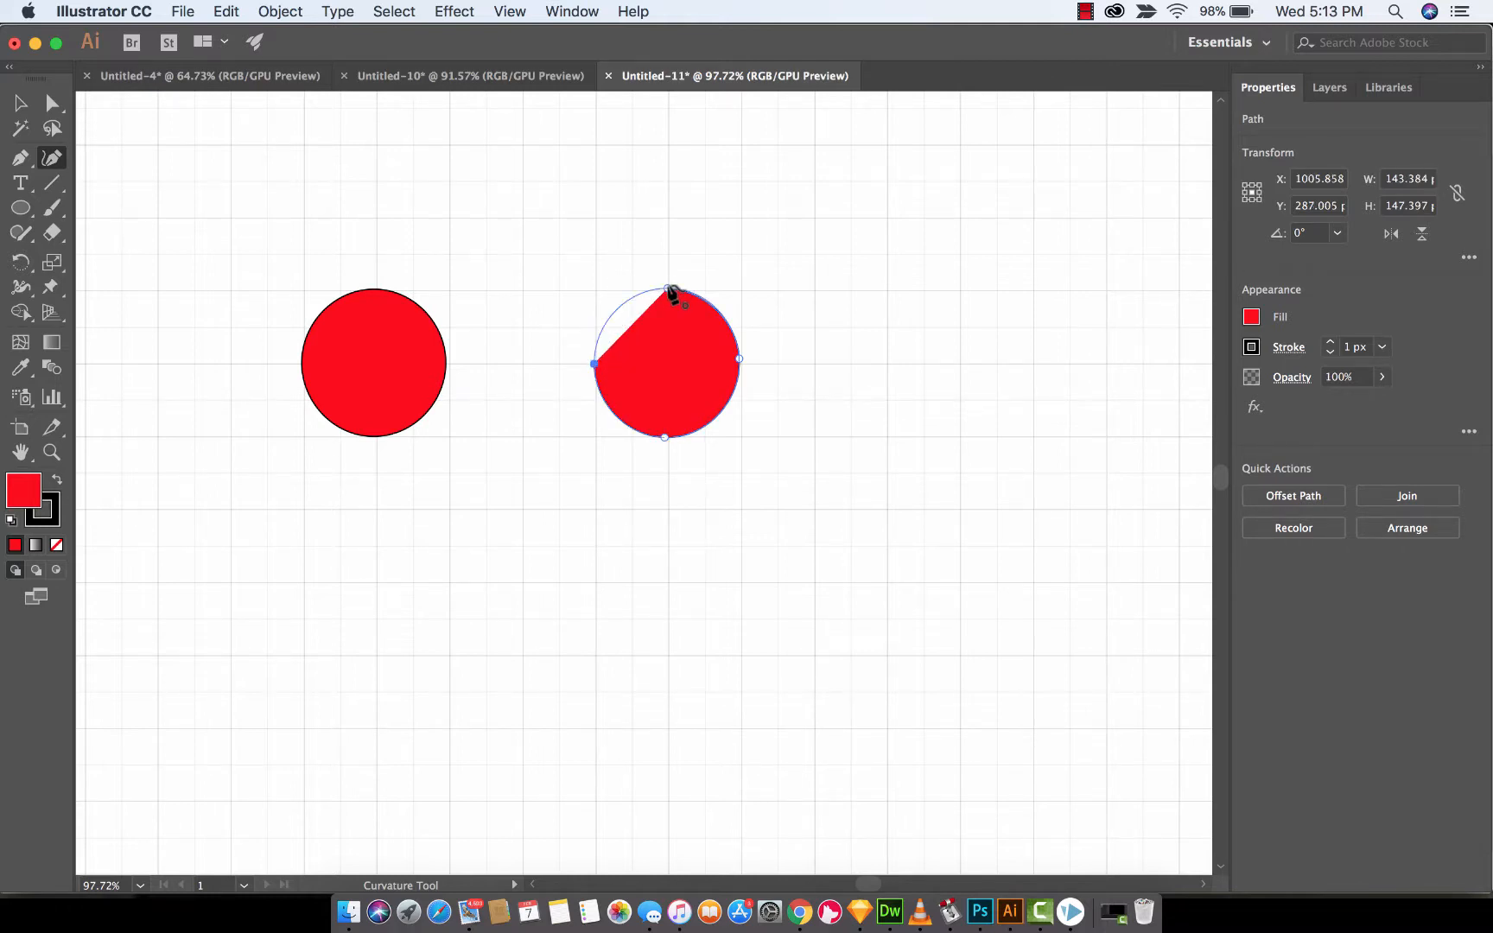
{"action": "left_click", "coordinate": [668, 289]}
Step: Convert all four anchor points of the second circle to corner points to turn it into a diamond
{"action": "double_click", "coordinate": [668, 288]}
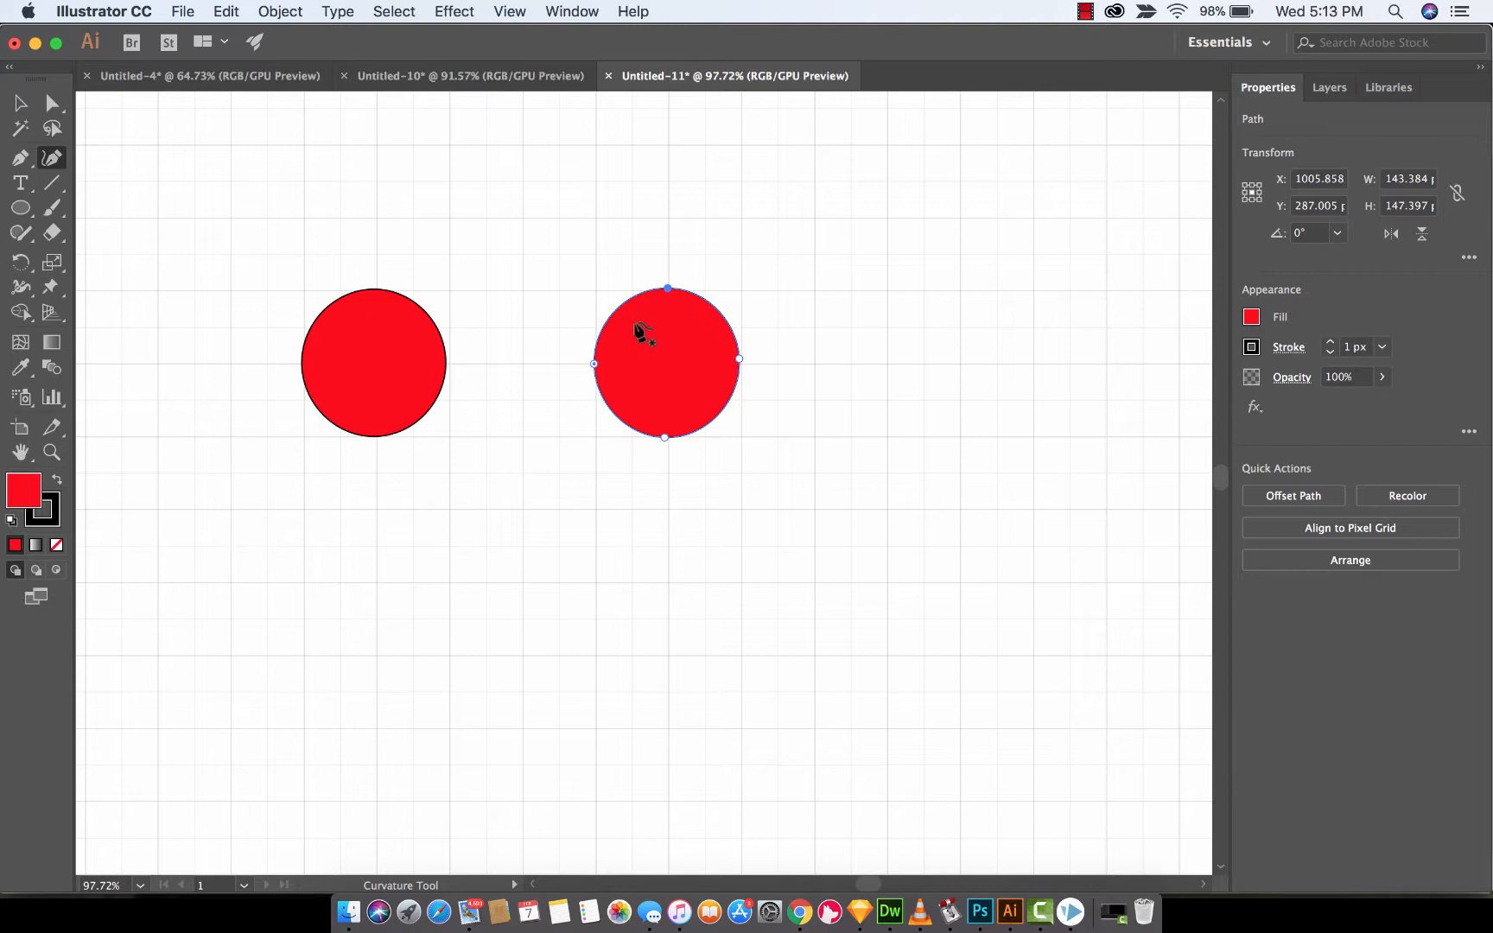
{"action": "left_click", "coordinate": [594, 364]}
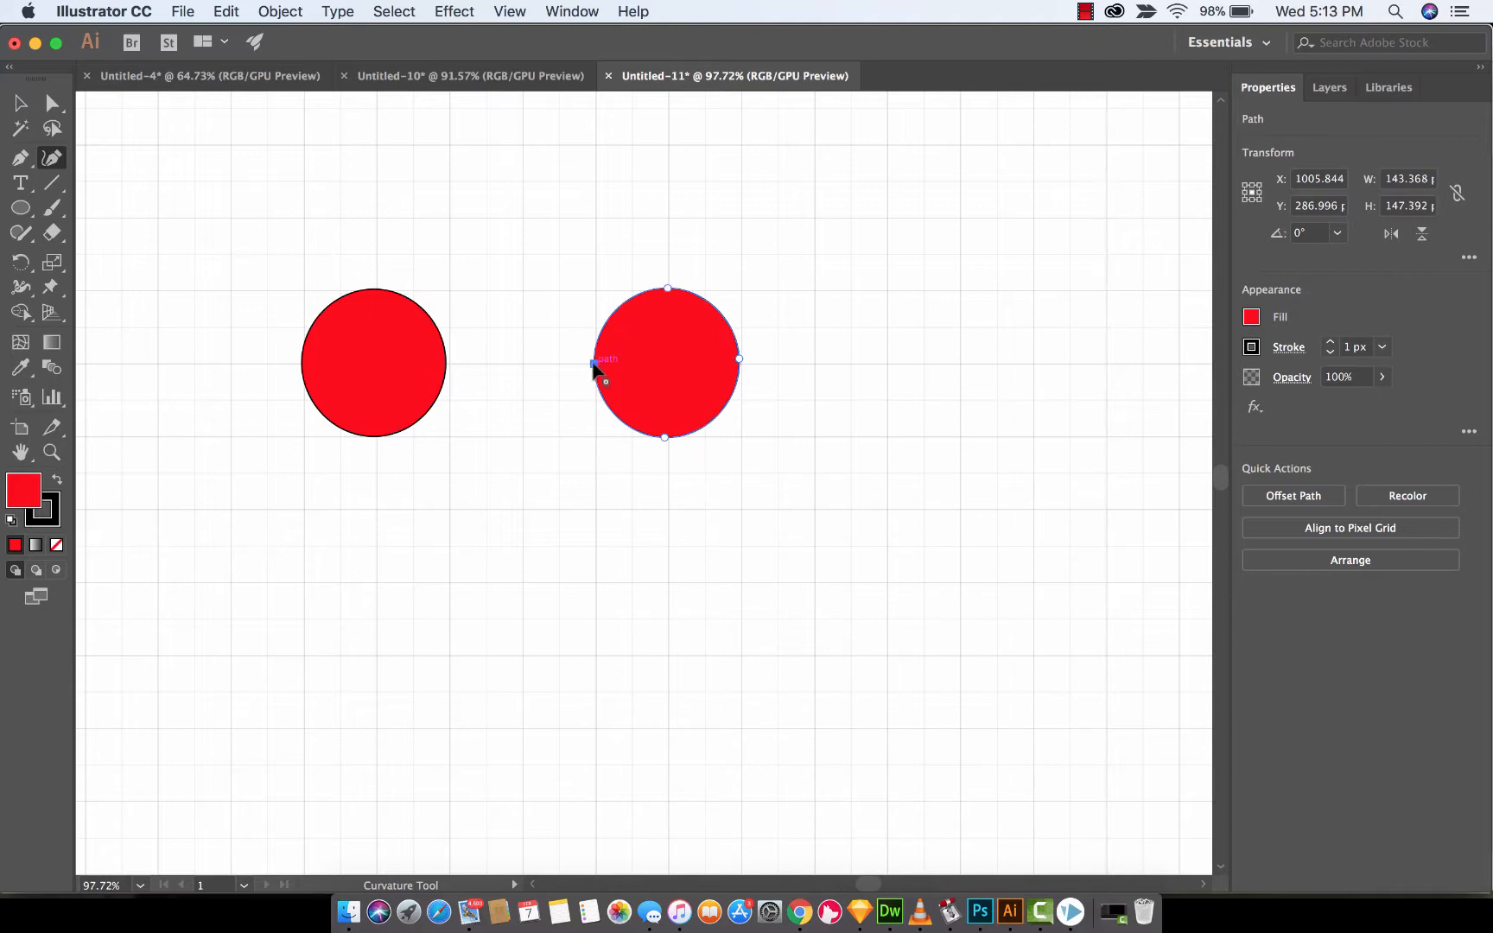
{"action": "double_click", "coordinate": [668, 290]}
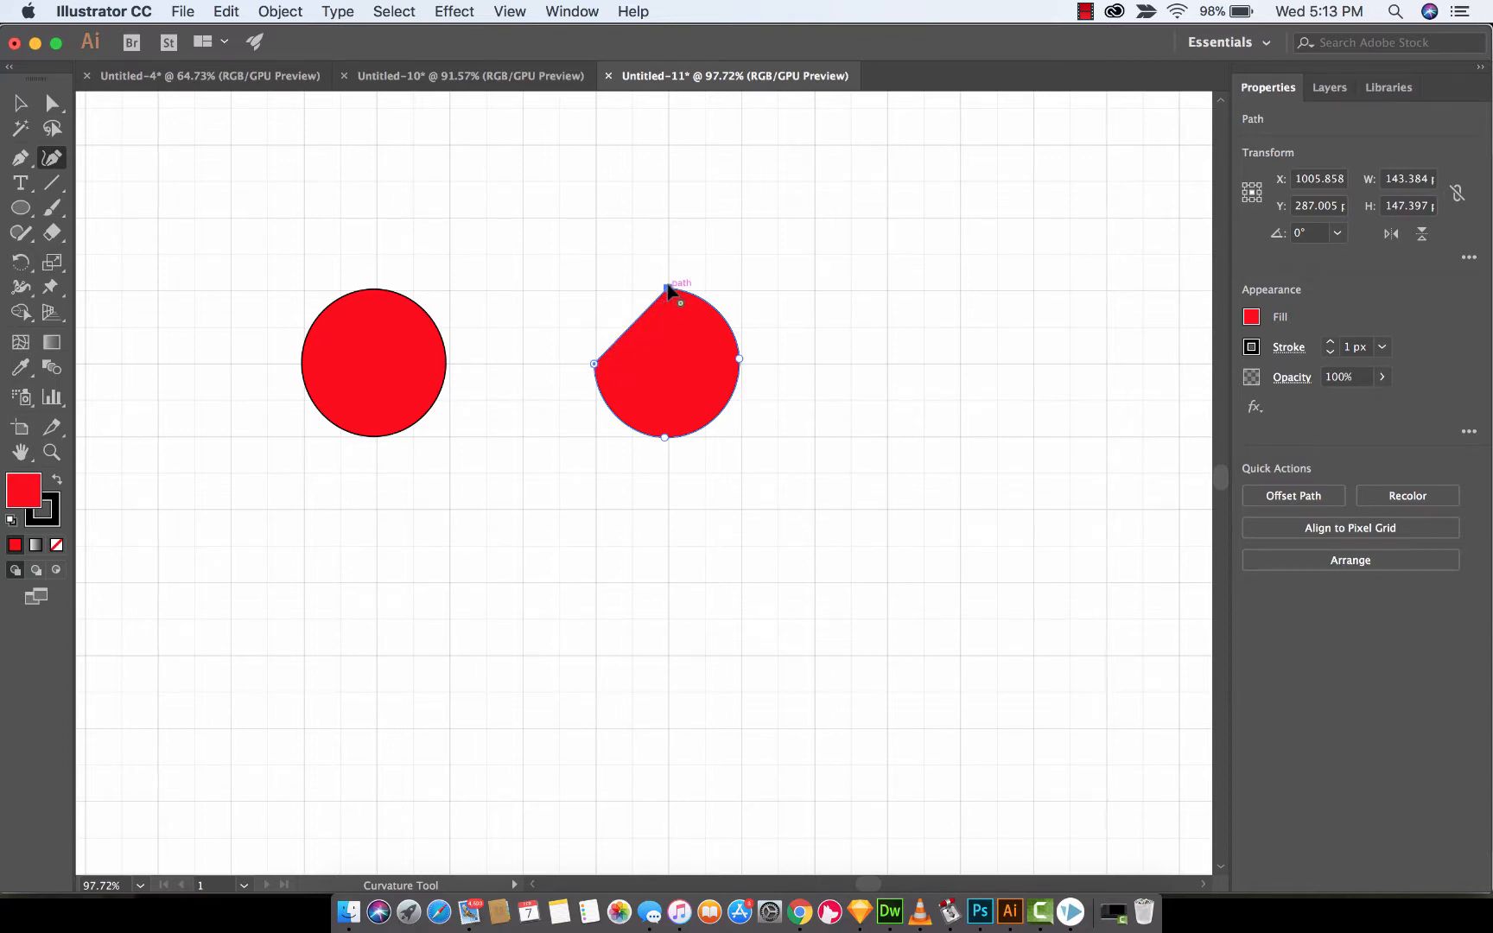
{"action": "double_click", "coordinate": [738, 359]}
{"action": "double_click", "coordinate": [664, 438]}
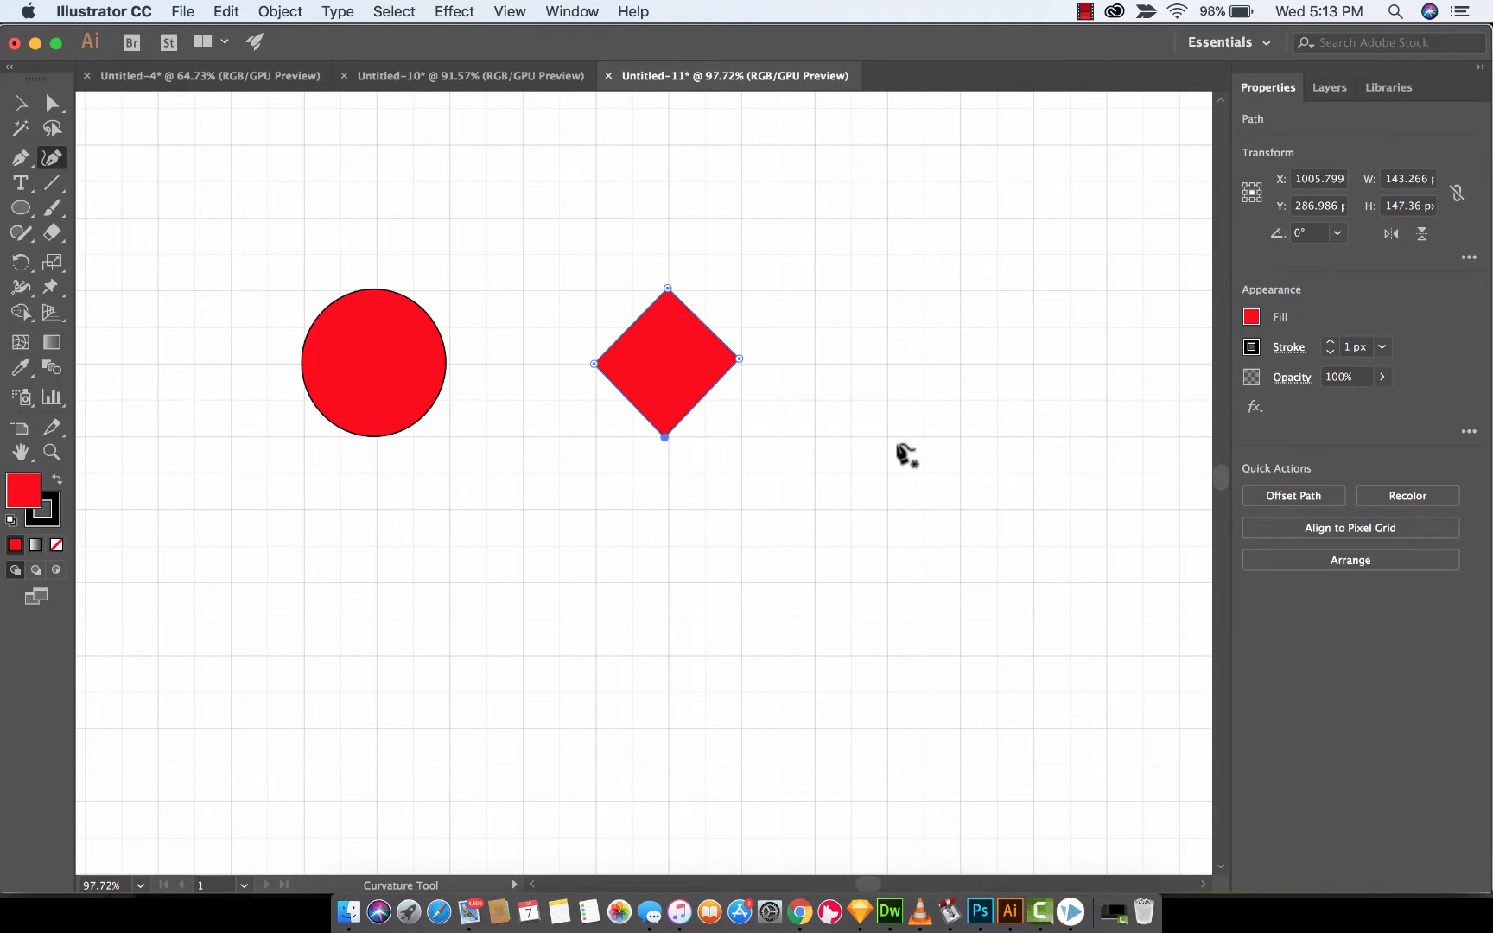
Step: Draw an open bowl-shaped path about 575 x 325 px below both shapes, ending in a straight segment up to the left from its right corner
{"action": "scroll", "coordinate": [510, 541], "scroll_direction": "down", "scroll_amount": 3}
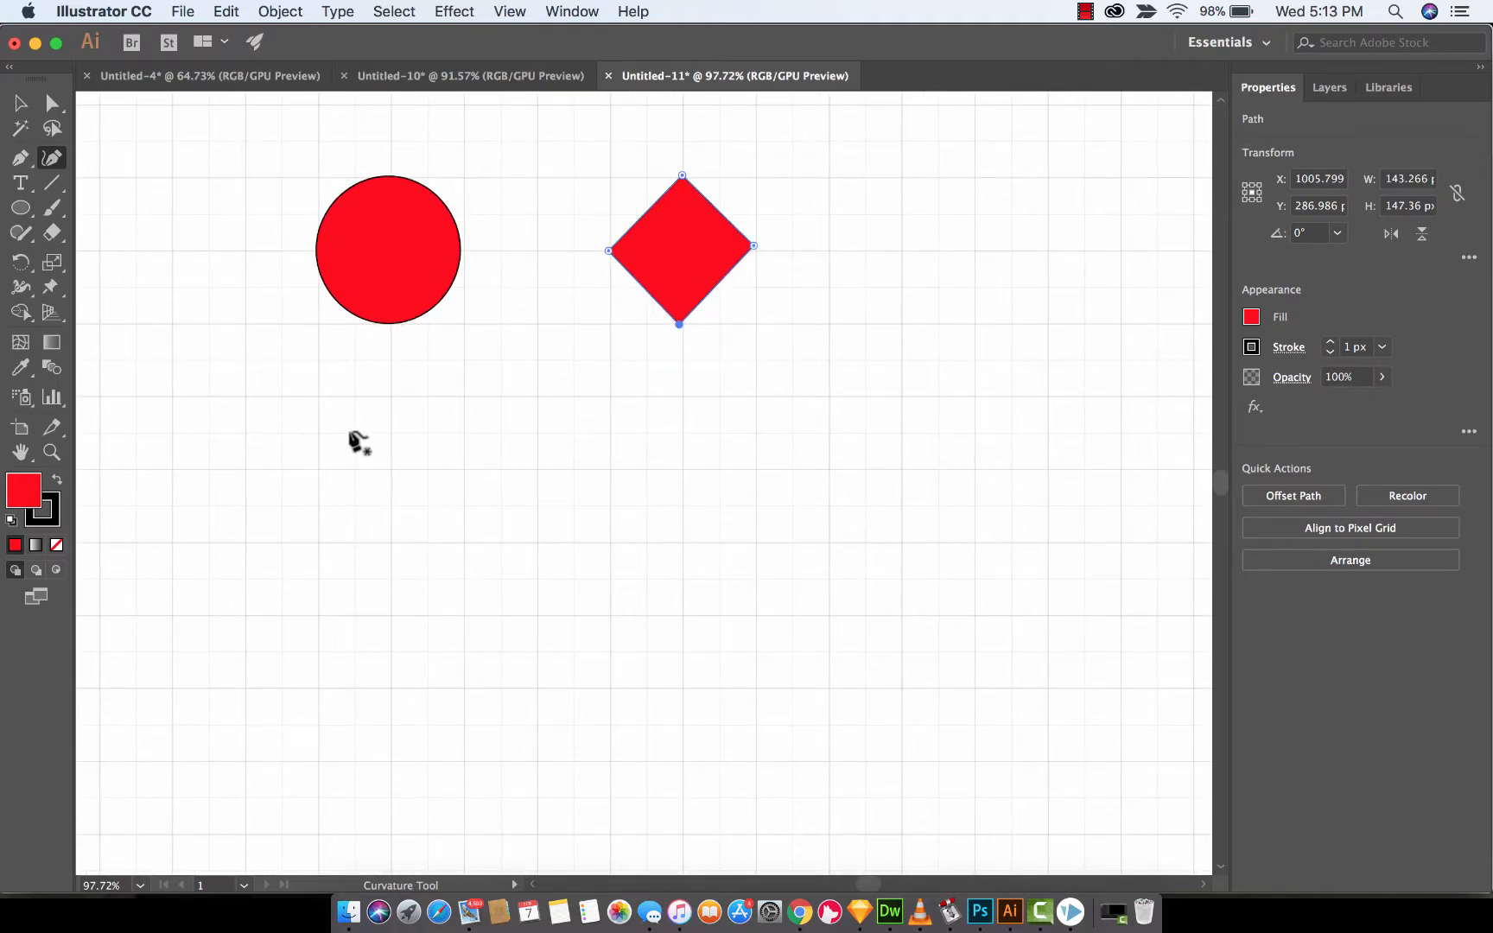
{"action": "left_click", "coordinate": [391, 394]}
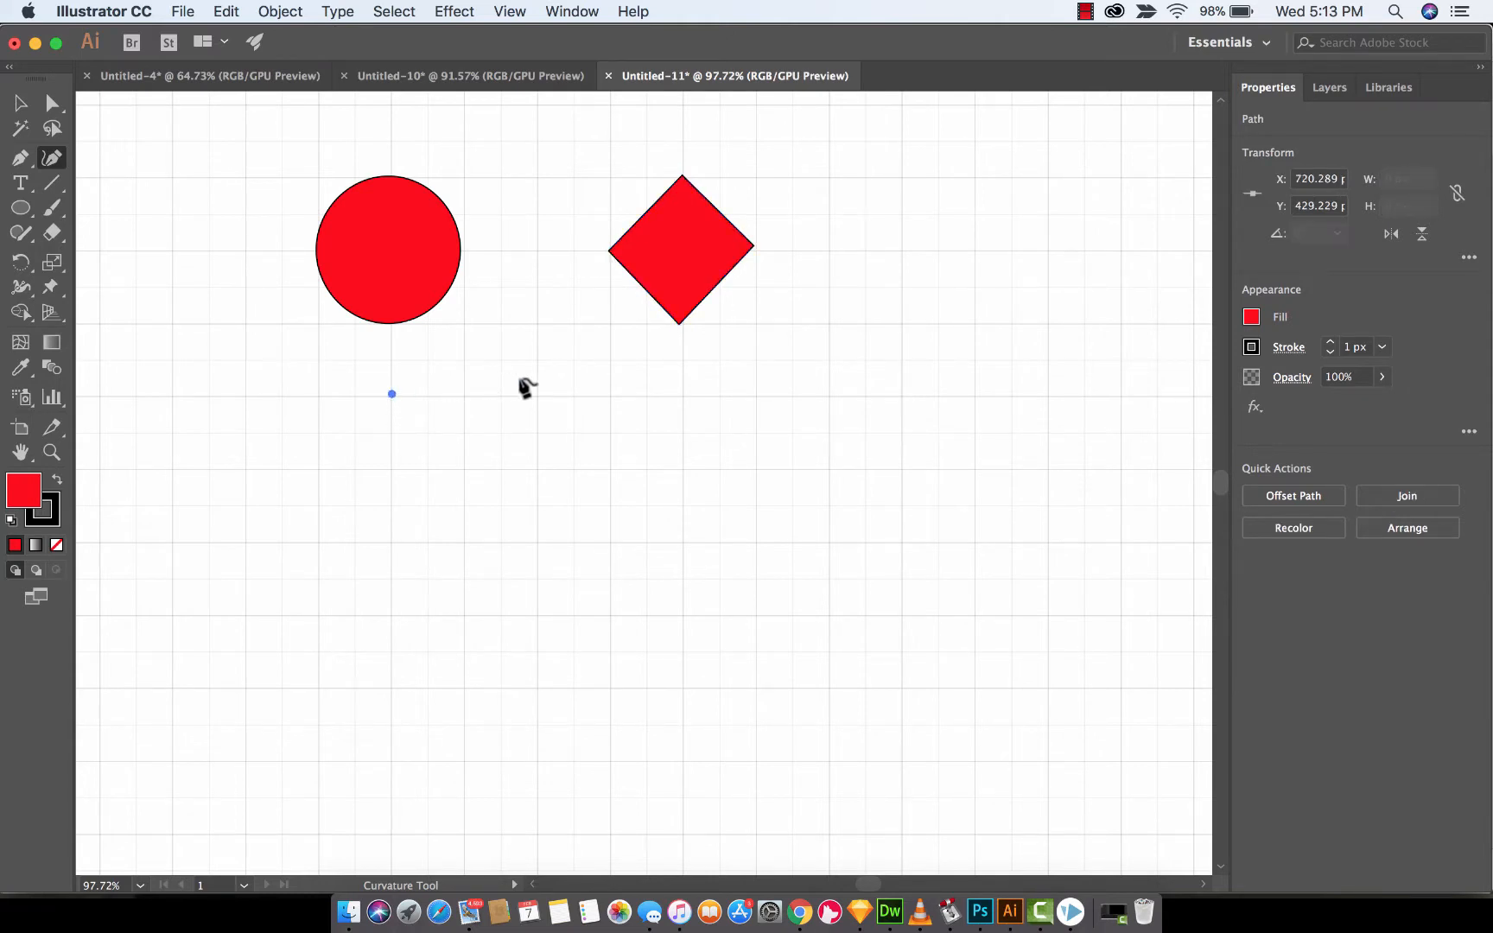
{"action": "left_click", "coordinate": [537, 540]}
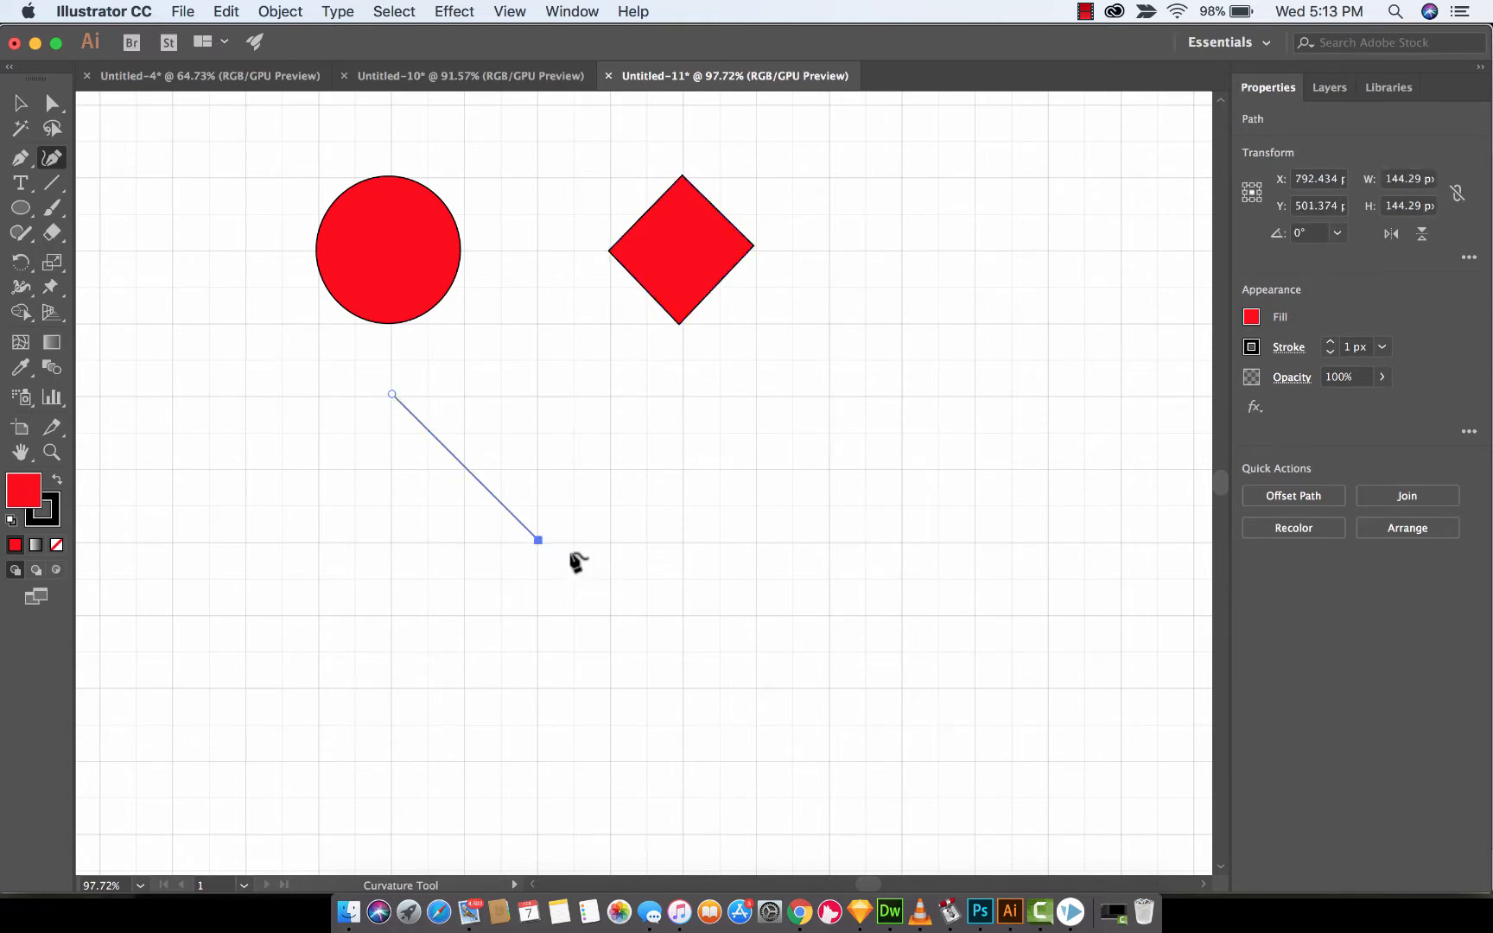
{"action": "left_click", "coordinate": [756, 615]}
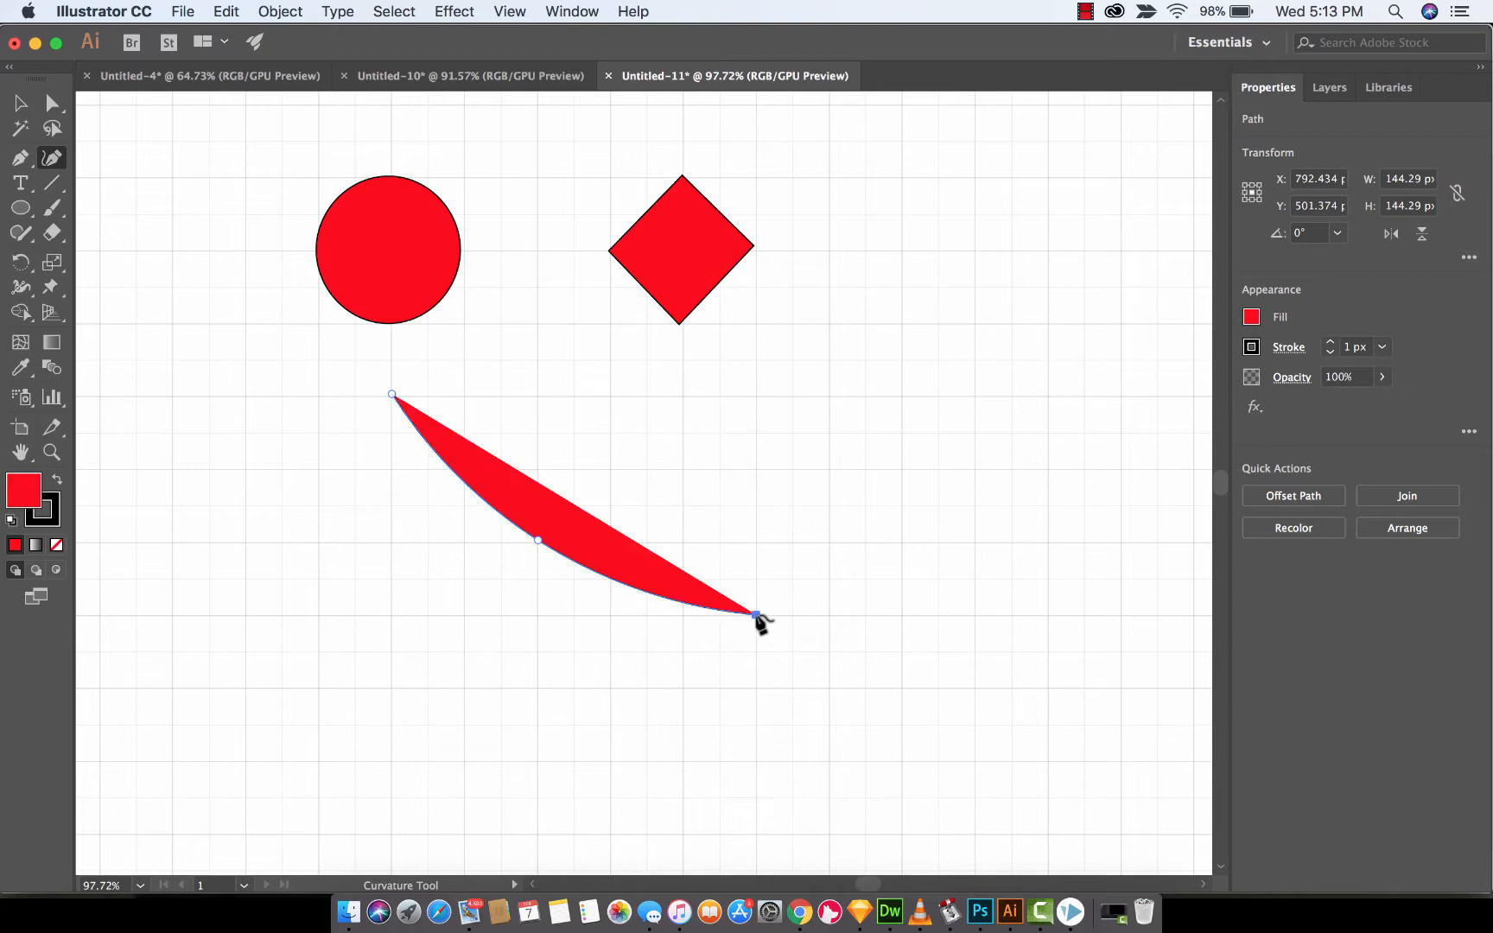
{"action": "left_click", "coordinate": [901, 540]}
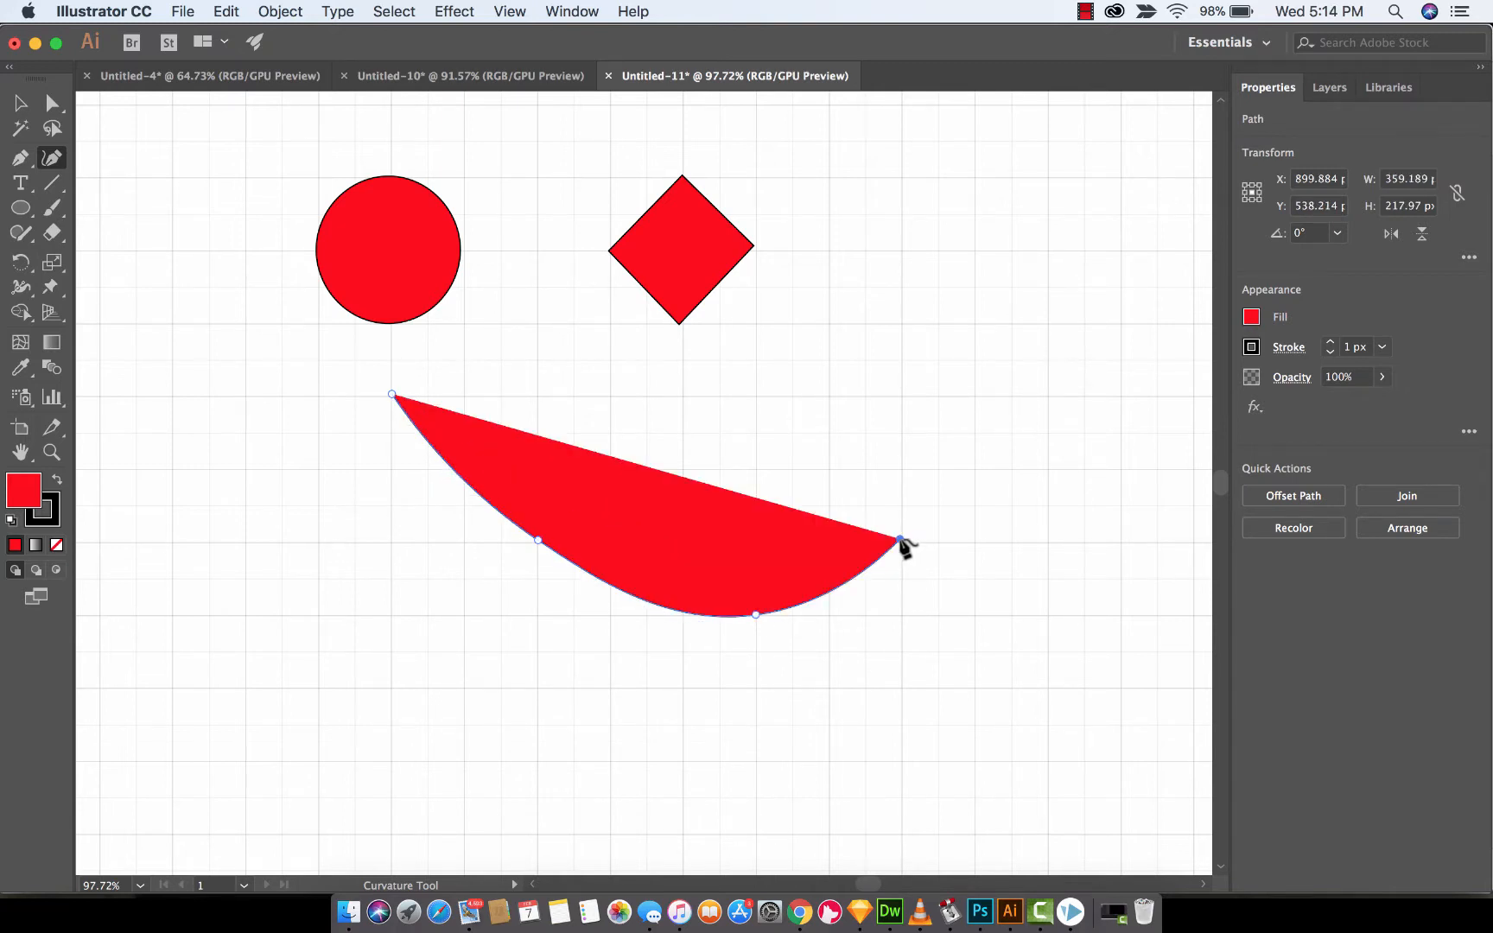
{"action": "left_click", "coordinate": [974, 395]}
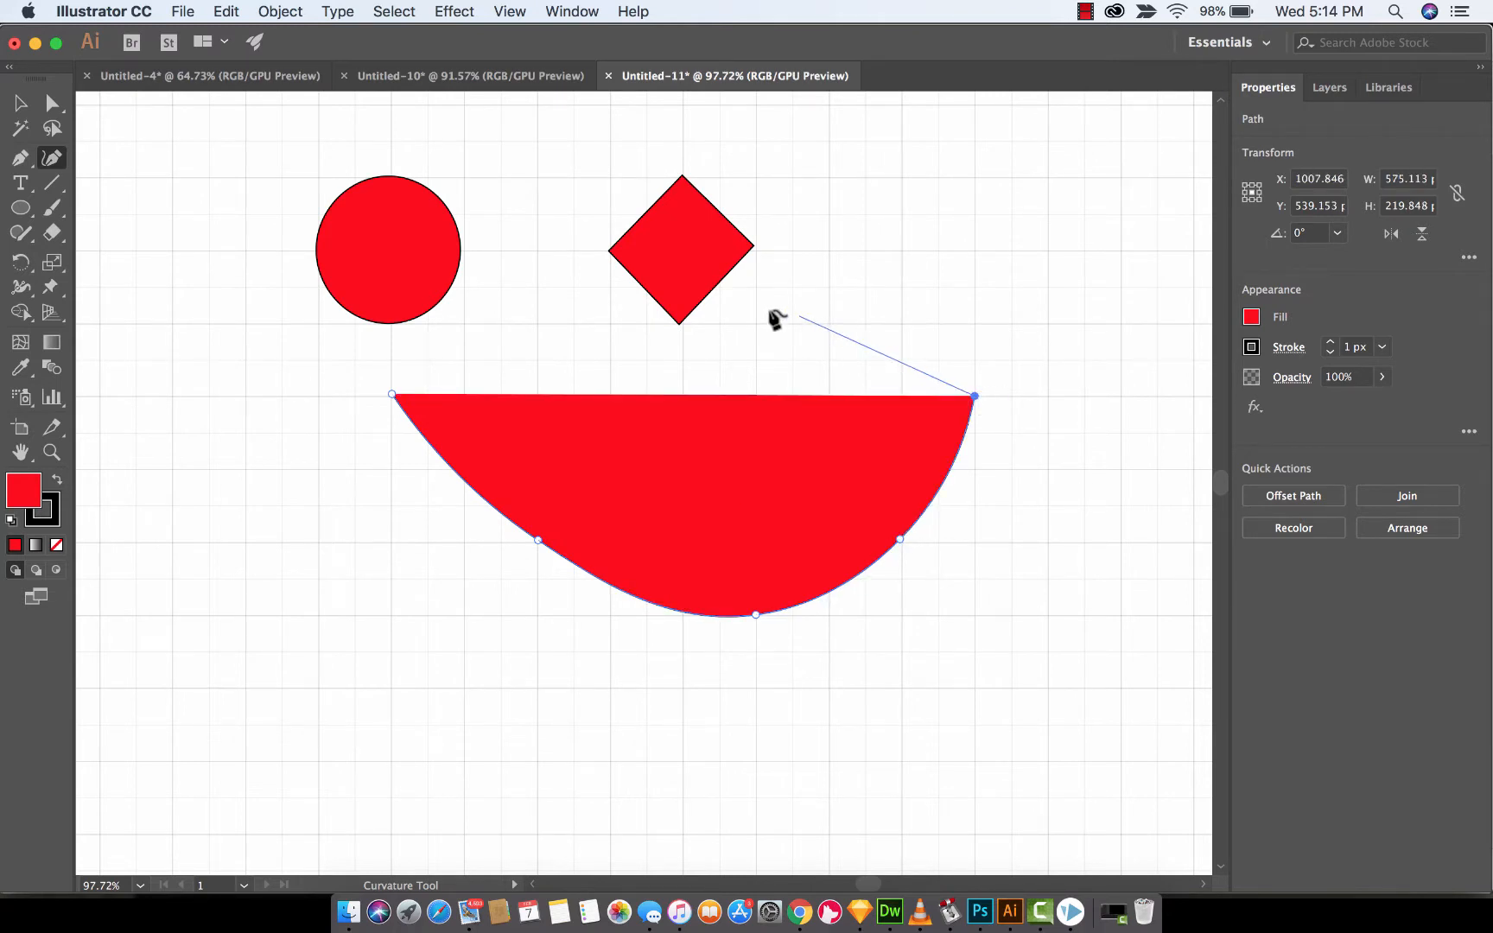
{"action": "left_click", "coordinate": [753, 287]}
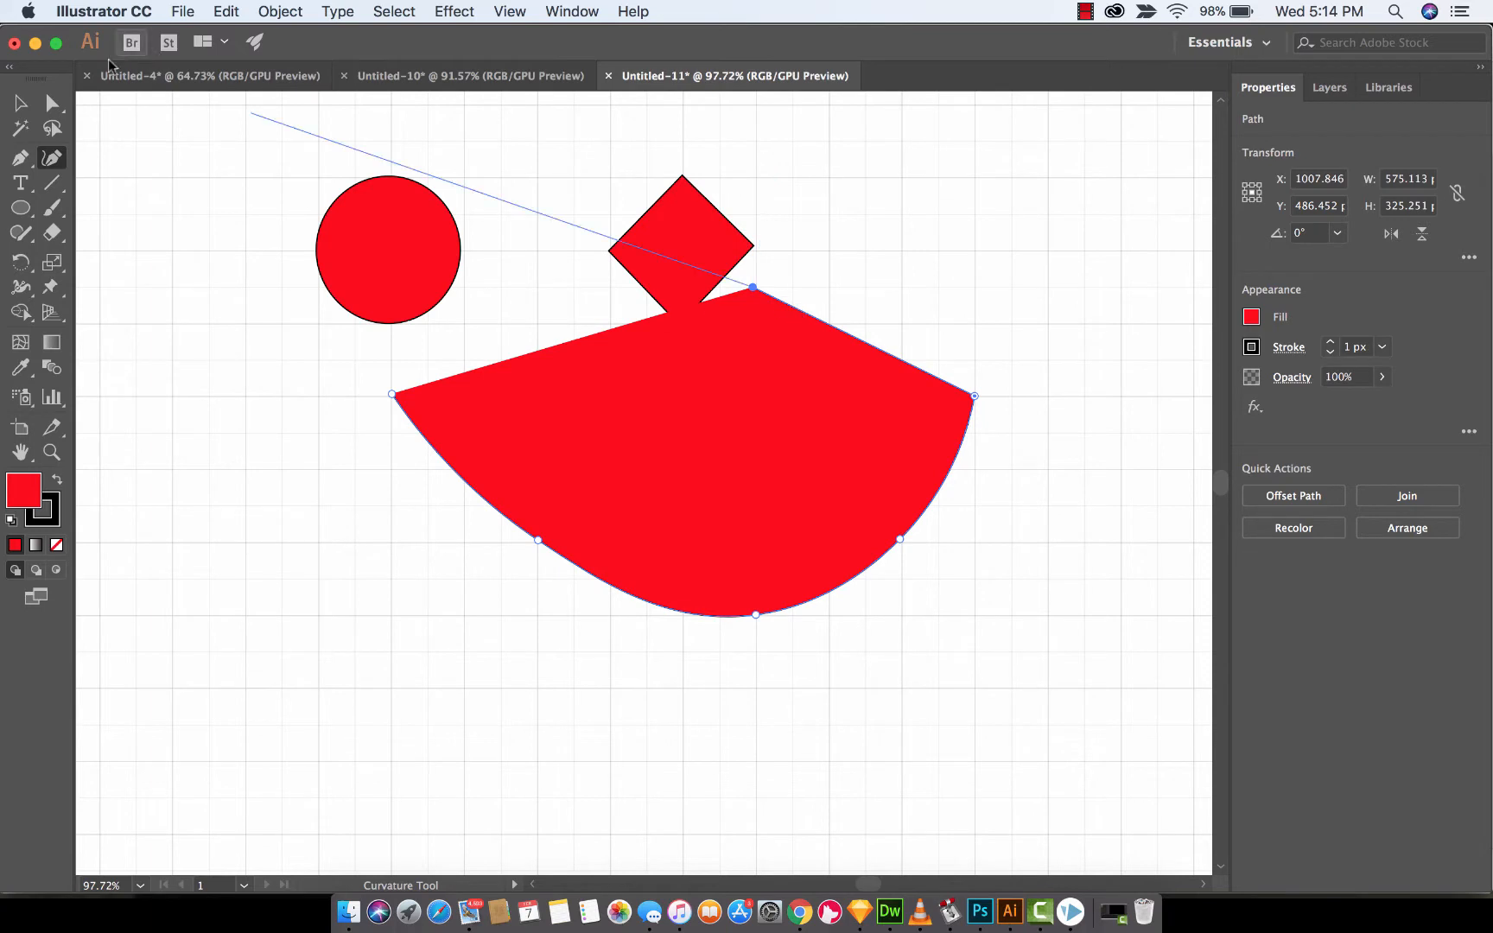
Step: Move the large bowl-shaped path straight down, clear of the diamond
{"action": "left_click", "coordinate": [20, 103]}
{"action": "left_click", "coordinate": [557, 399]}
{"action": "left_click_drag", "start_coordinate": [580, 436], "coordinate": [580, 675]}
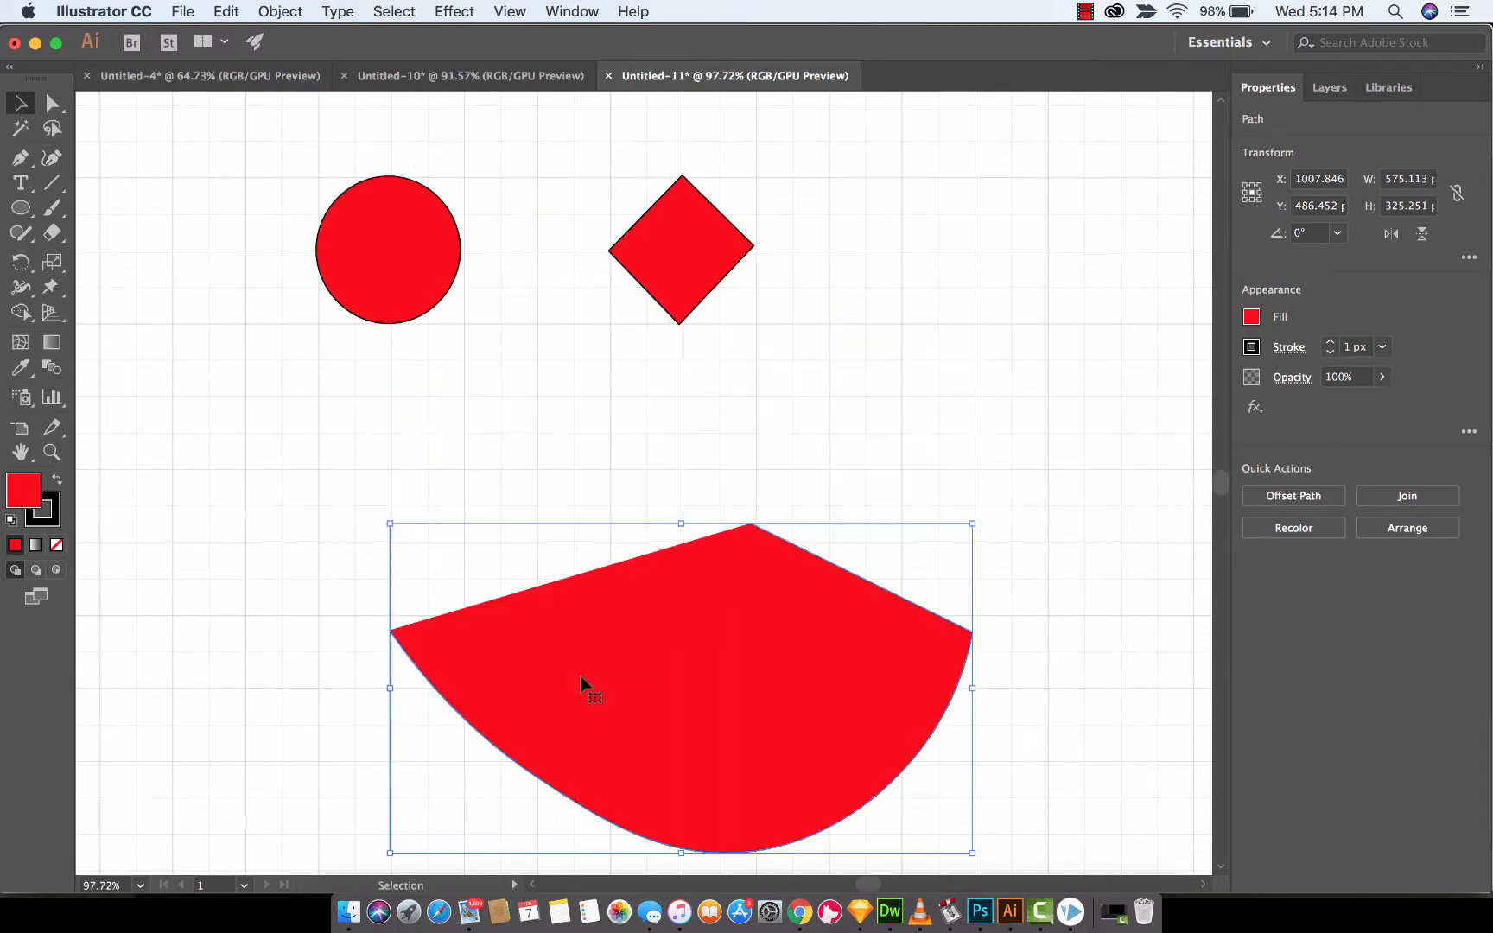
Step: Stretch the diamond's bottom and top points outward to about 255 px tall and convert its two side points to smooth curves
{"action": "left_click", "coordinate": [707, 281]}
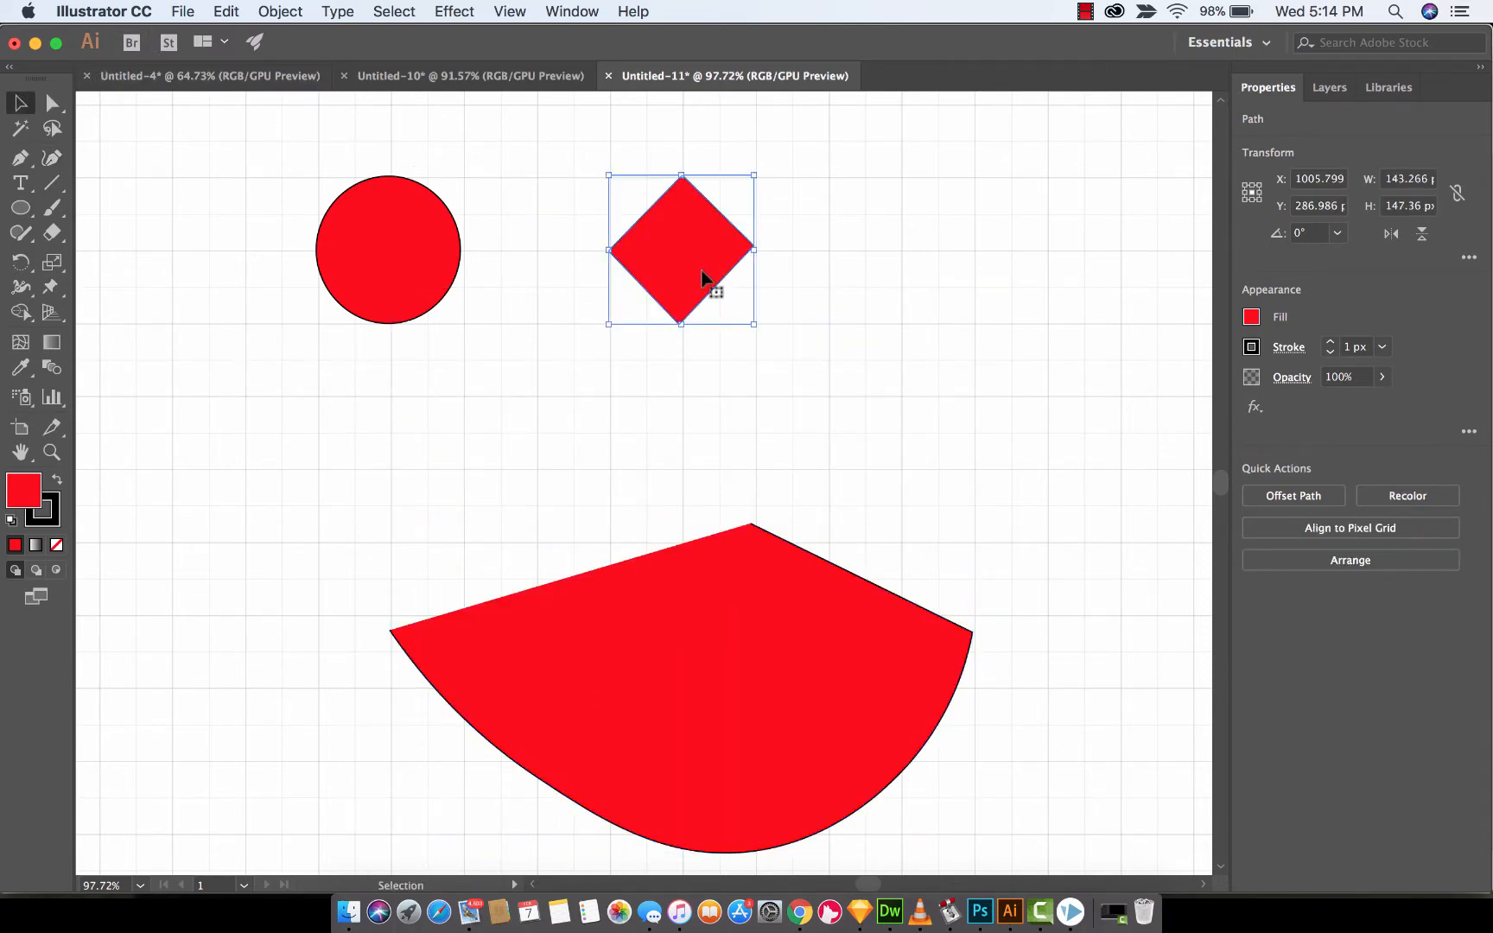
{"action": "left_click", "coordinate": [51, 158]}
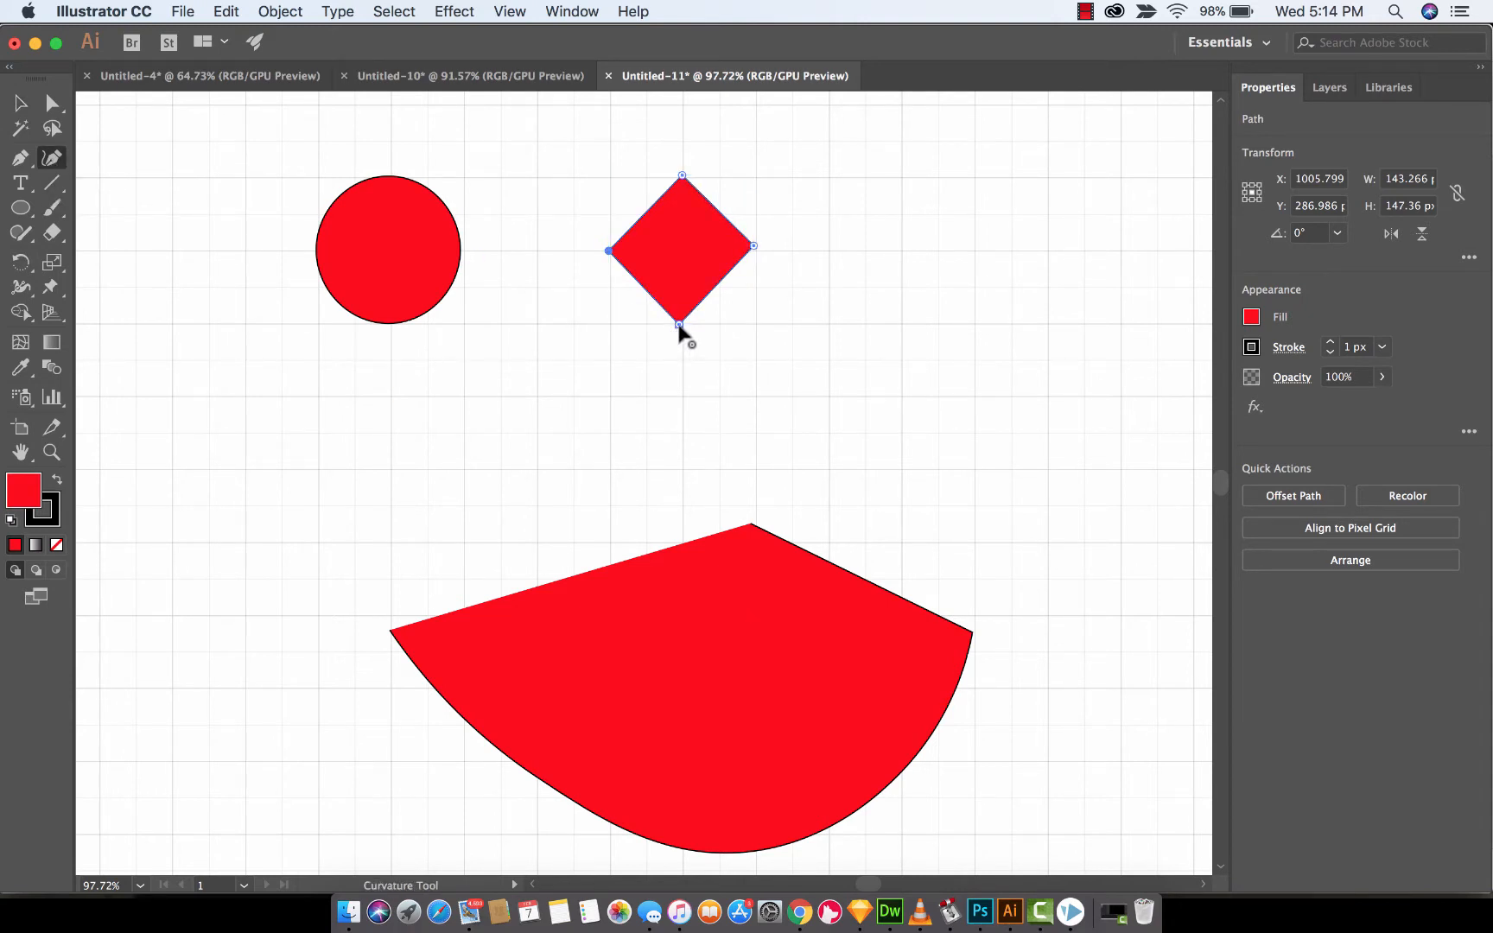
{"action": "left_click_drag", "start_coordinate": [679, 326], "coordinate": [681, 397]}
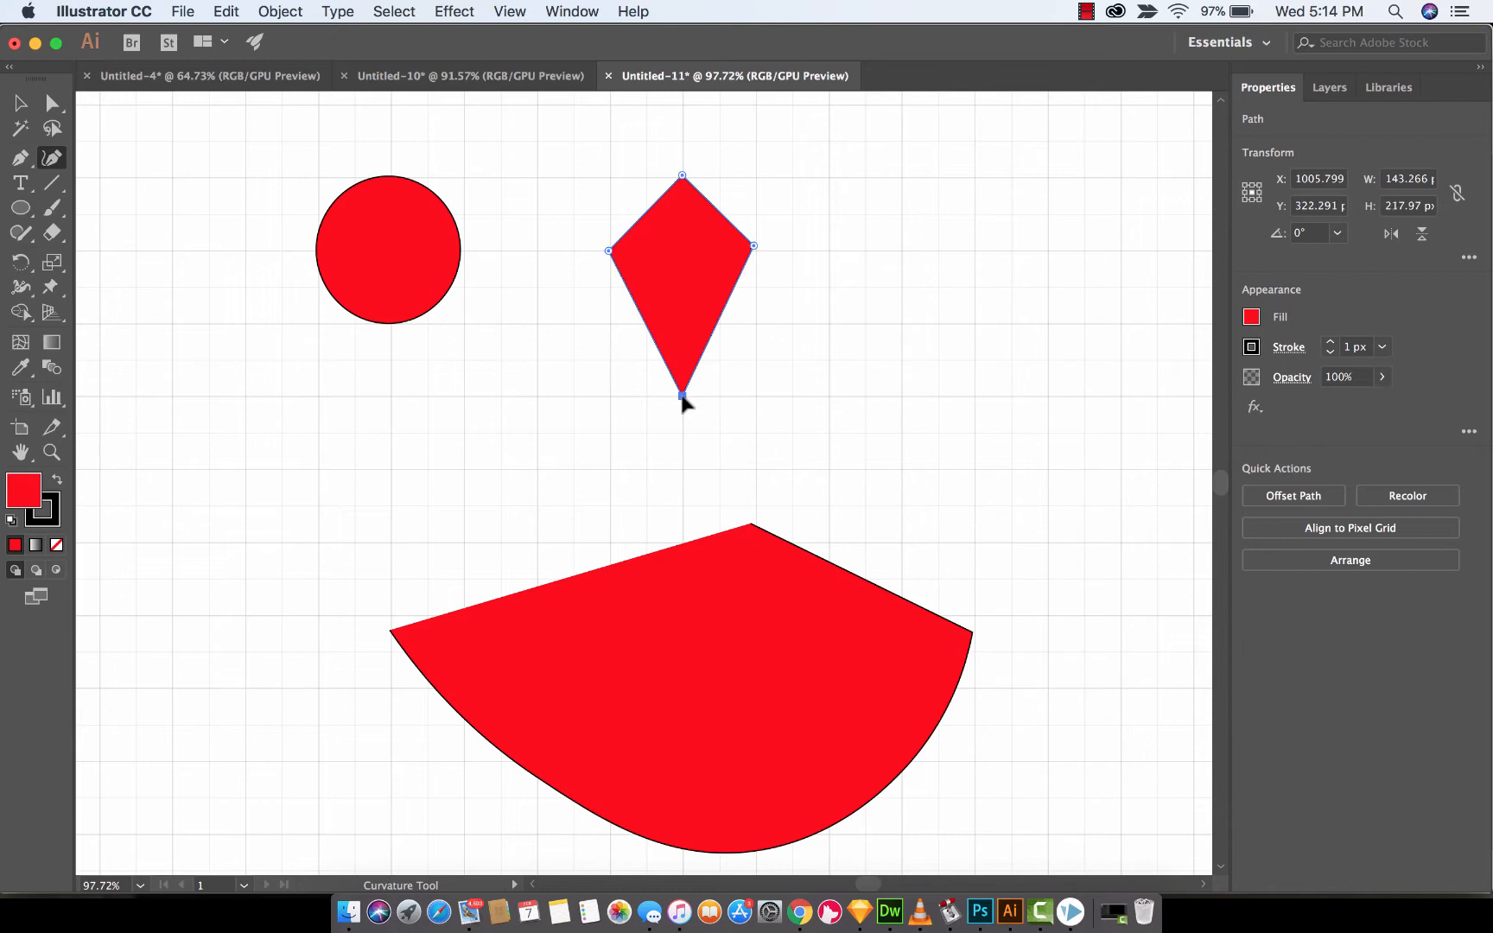
{"action": "left_click_drag", "start_coordinate": [680, 175], "coordinate": [681, 137]}
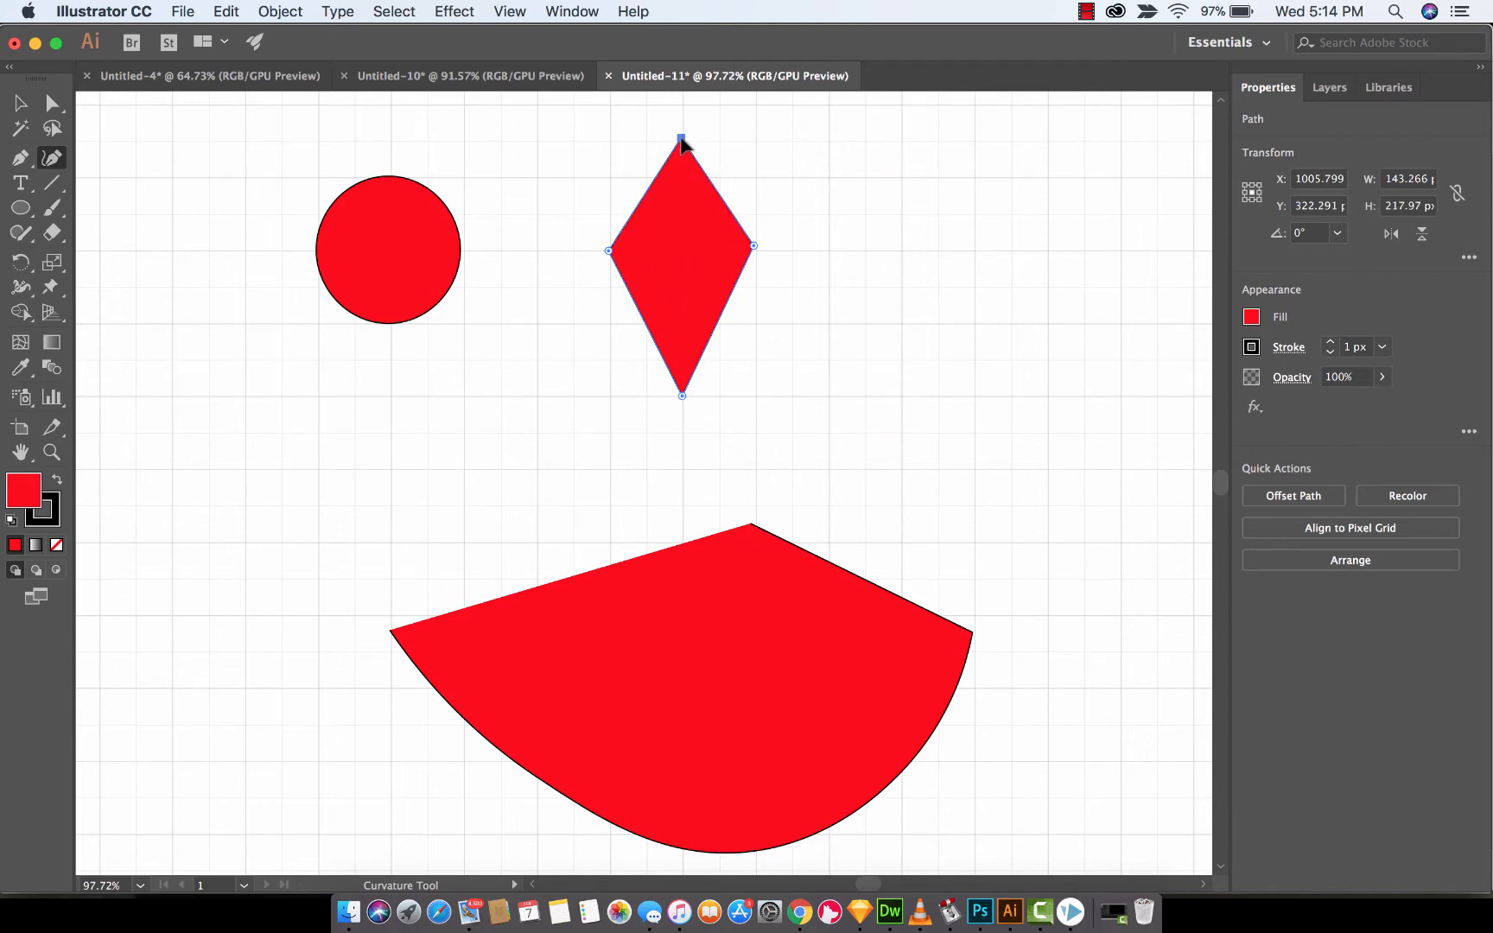
{"action": "double_click", "coordinate": [753, 247]}
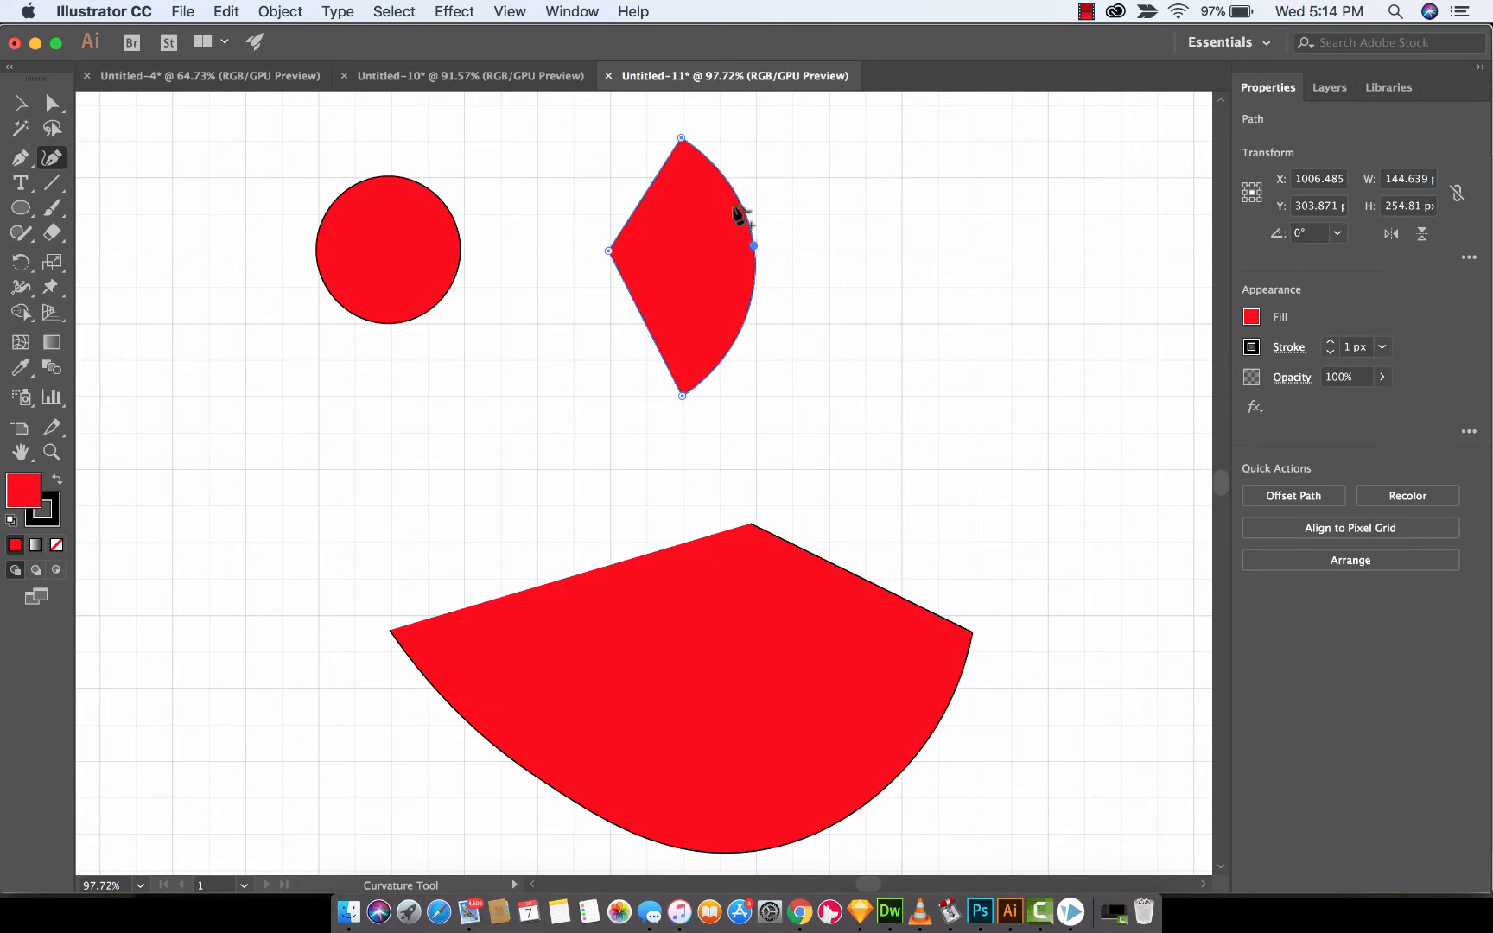
{"action": "double_click", "coordinate": [609, 252]}
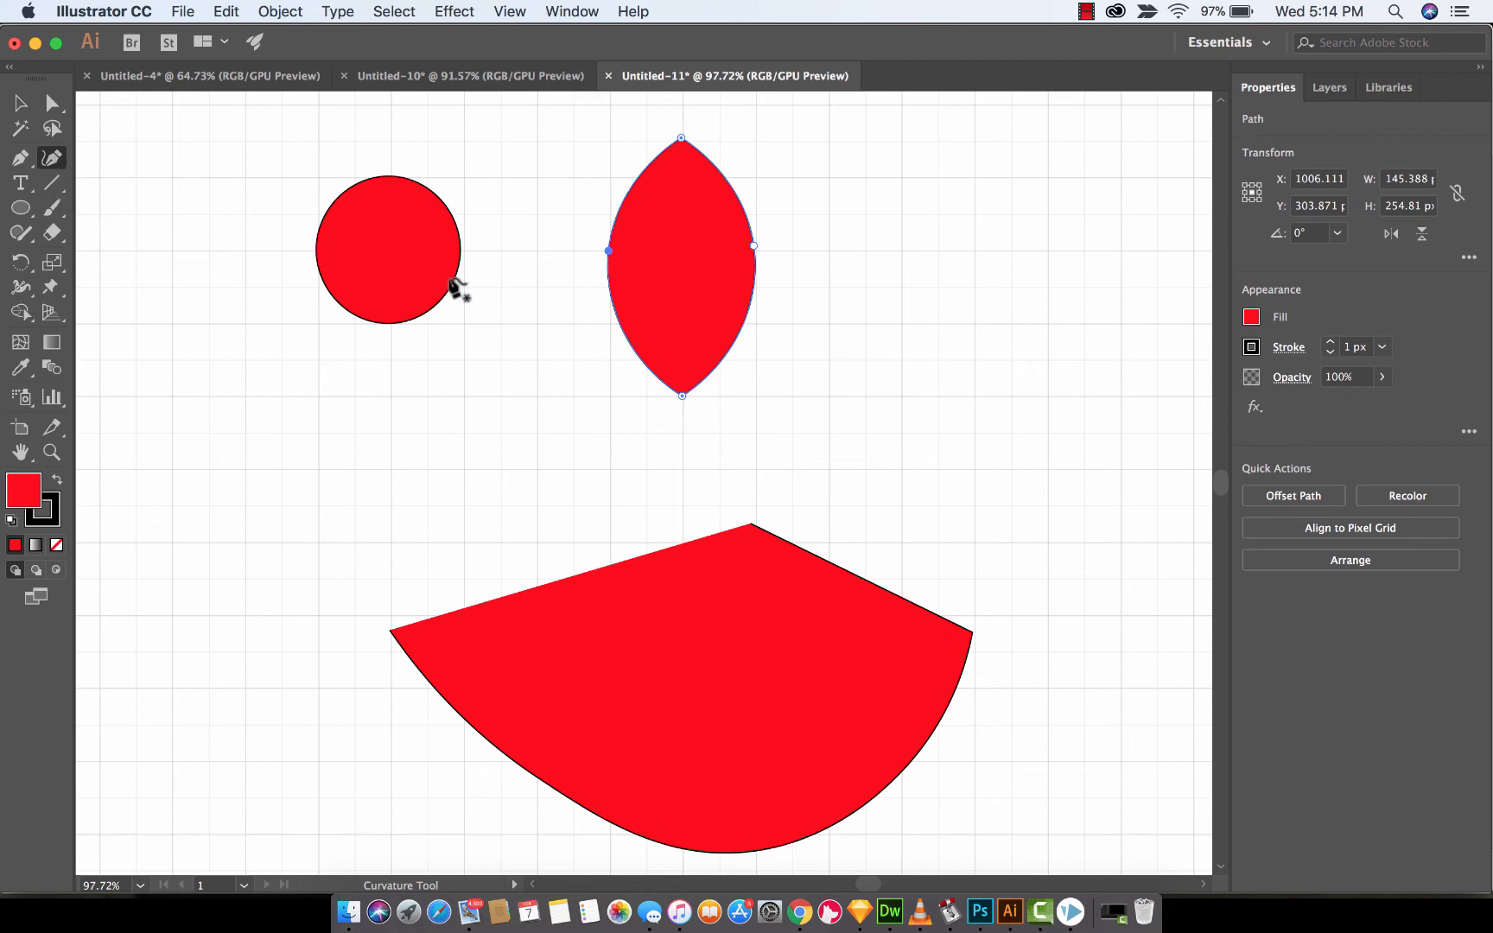
{"action": "left_click", "coordinate": [1091, 9]}
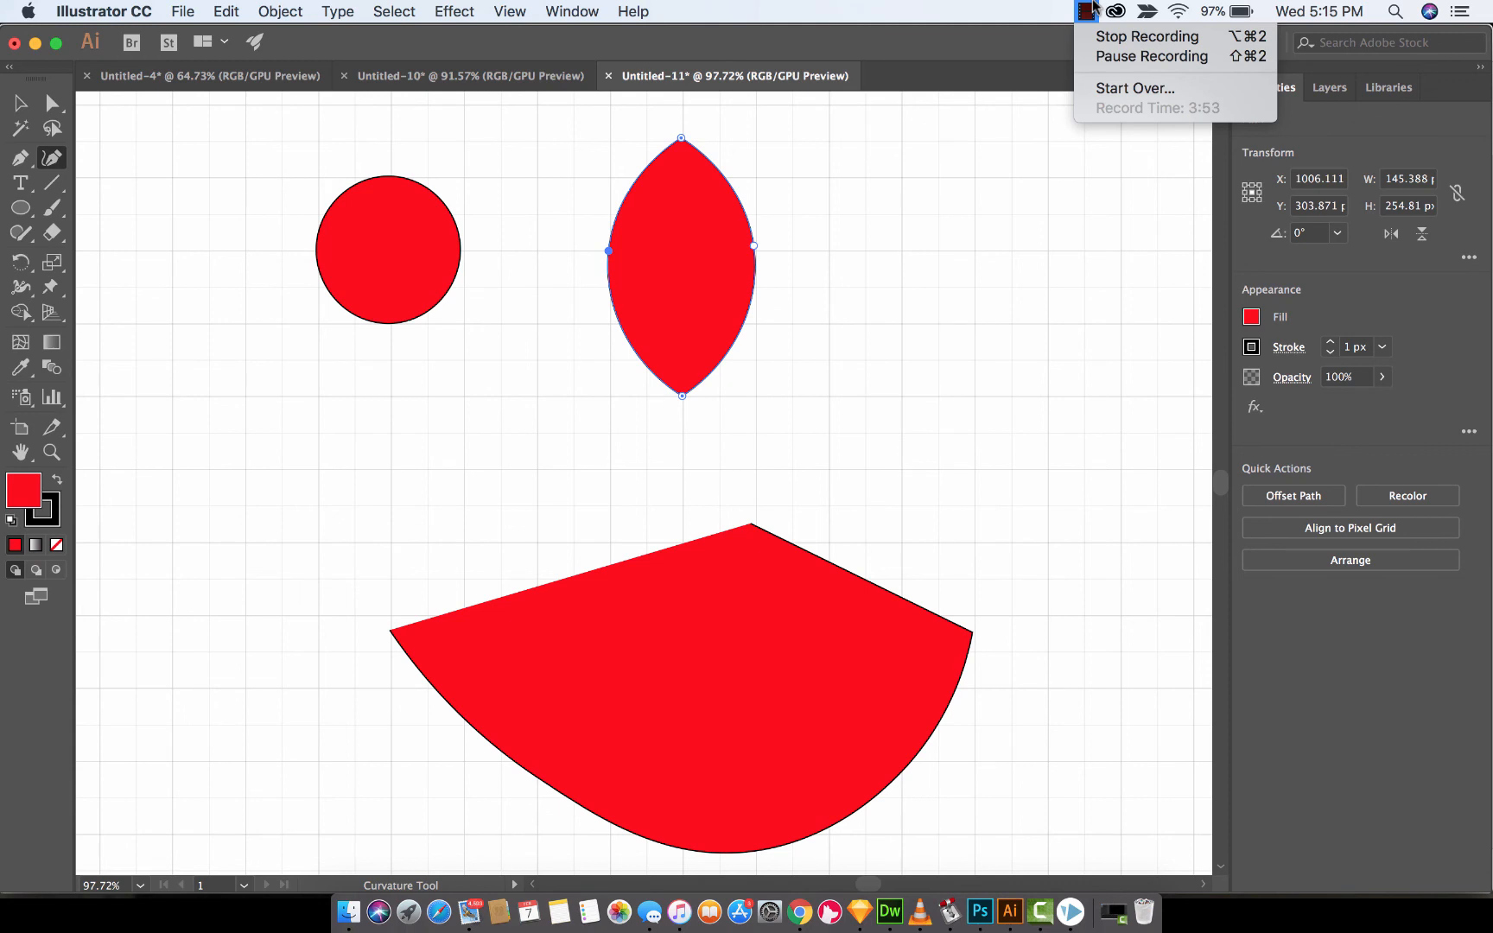